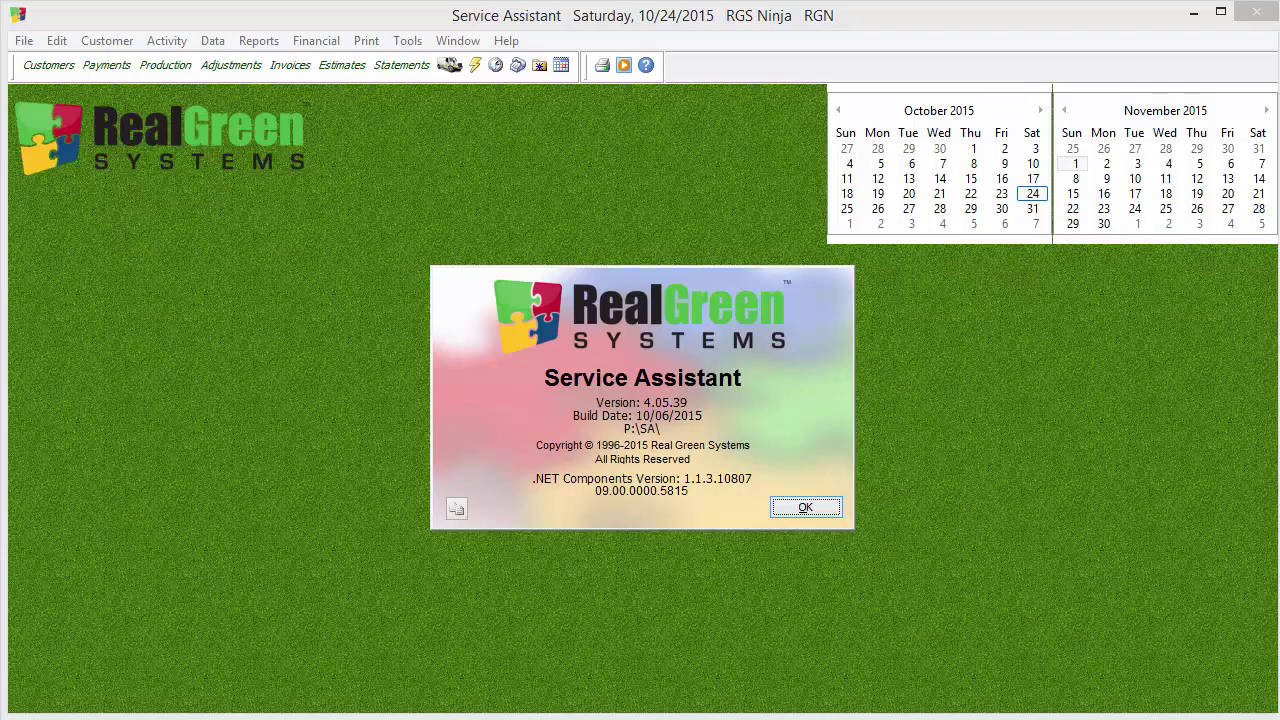
# - Dismiss the Service Assistant About box showing version 4.05.39
pyautogui.click(800, 507)
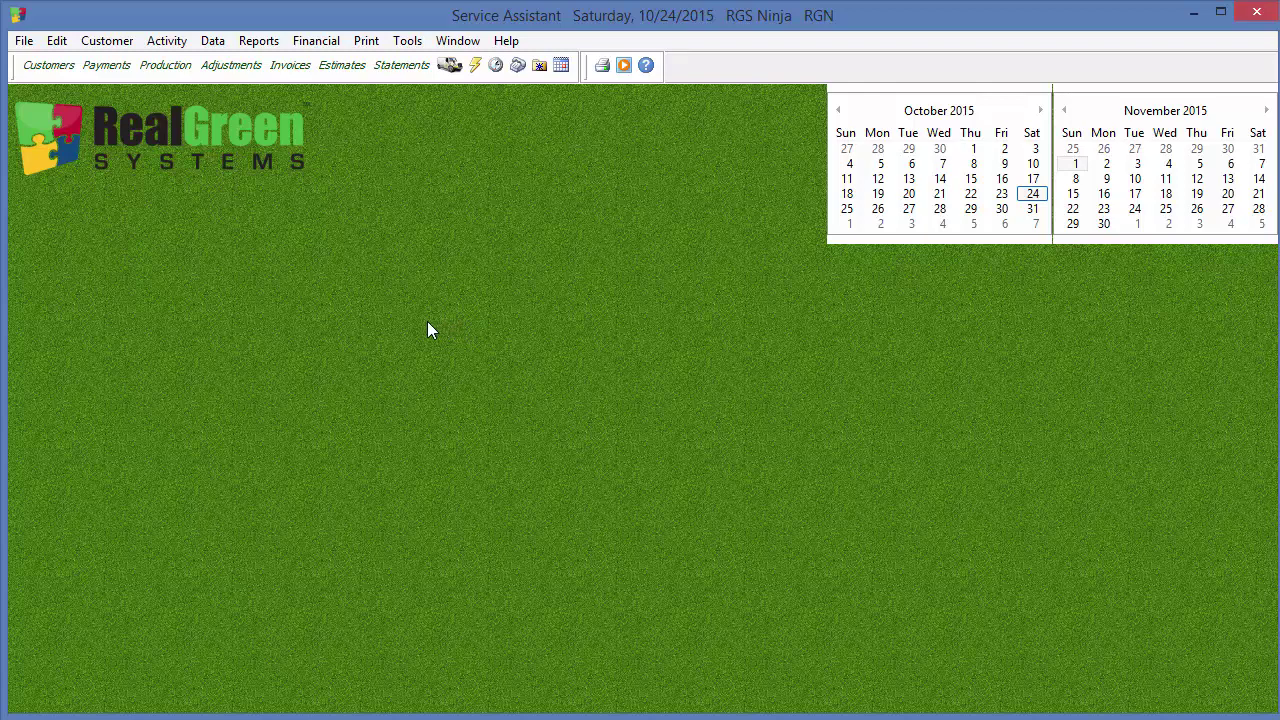
# - Open customer 31767 from the recent list, view its history, then move to customer 31768's details
pyautogui.click(23, 40)
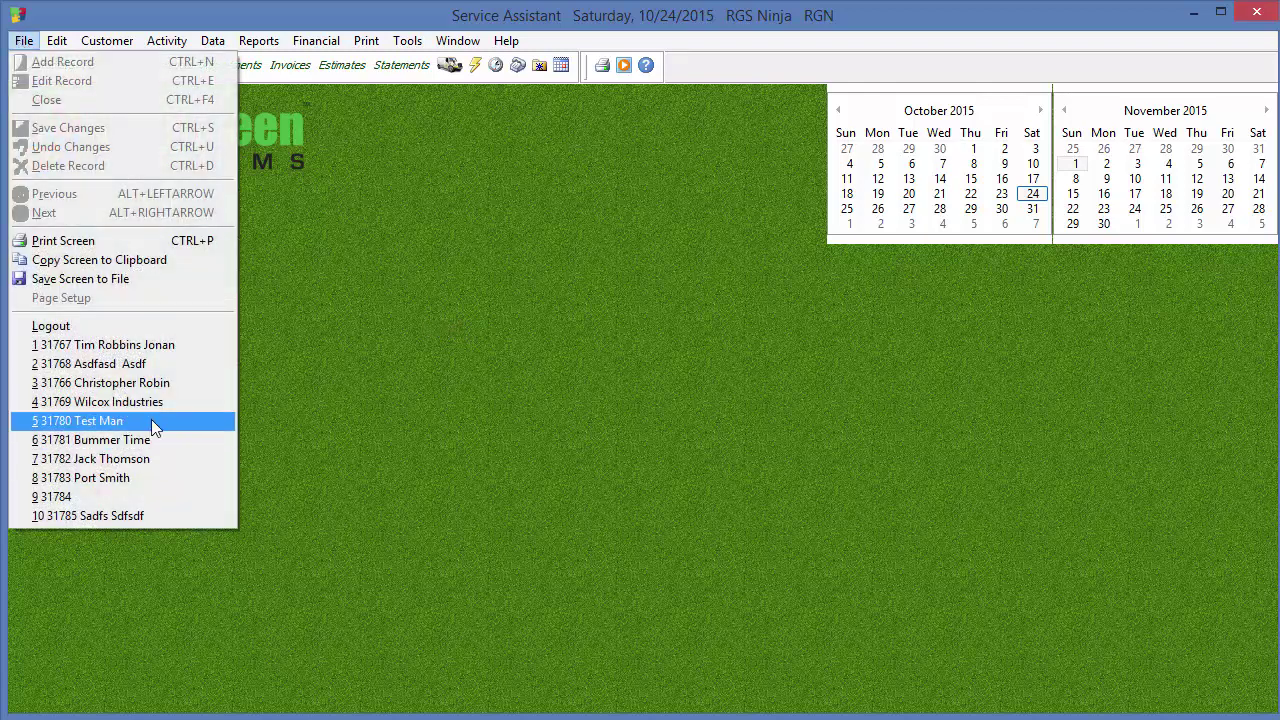
pyautogui.click(177, 345)
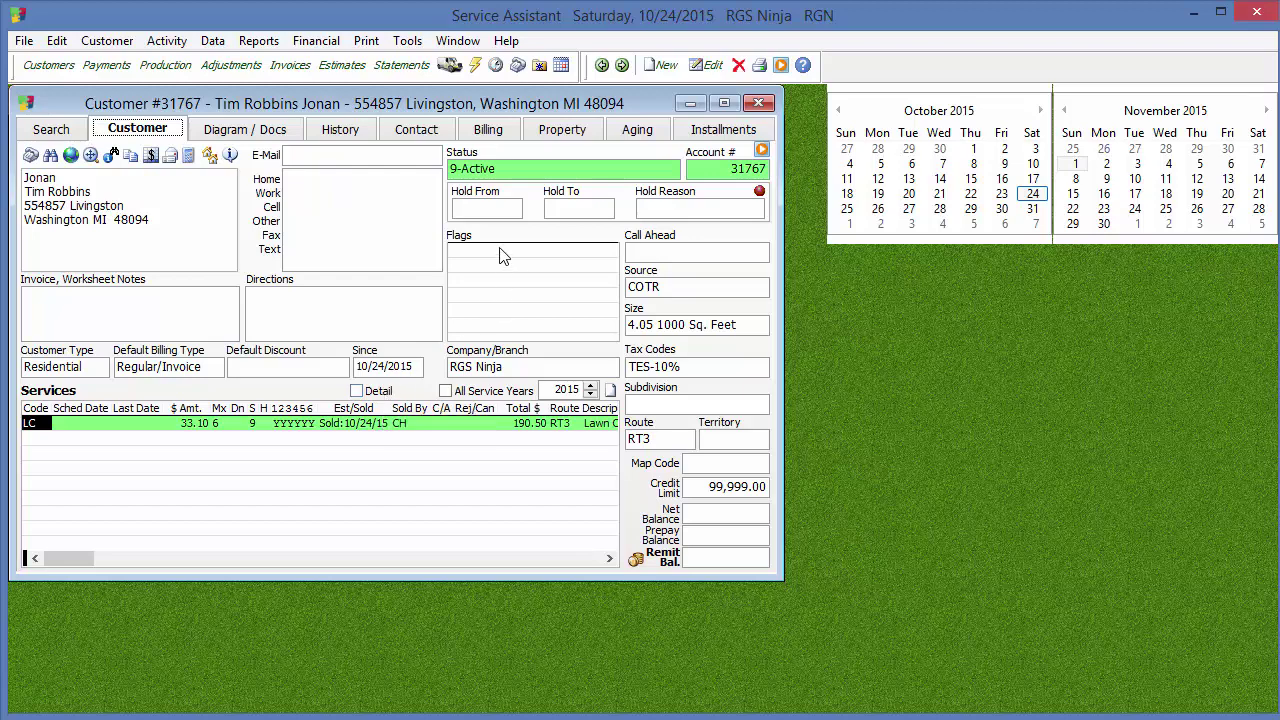
pyautogui.click(362, 136)
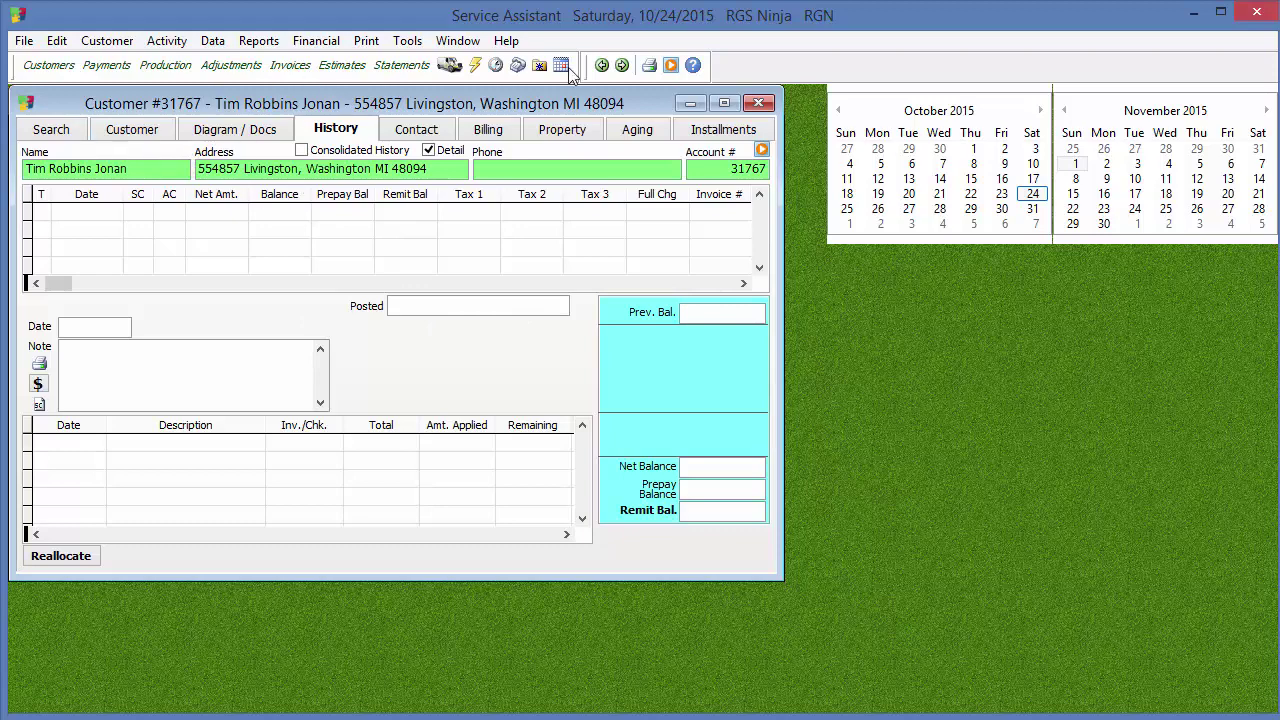
pyautogui.click(621, 65)
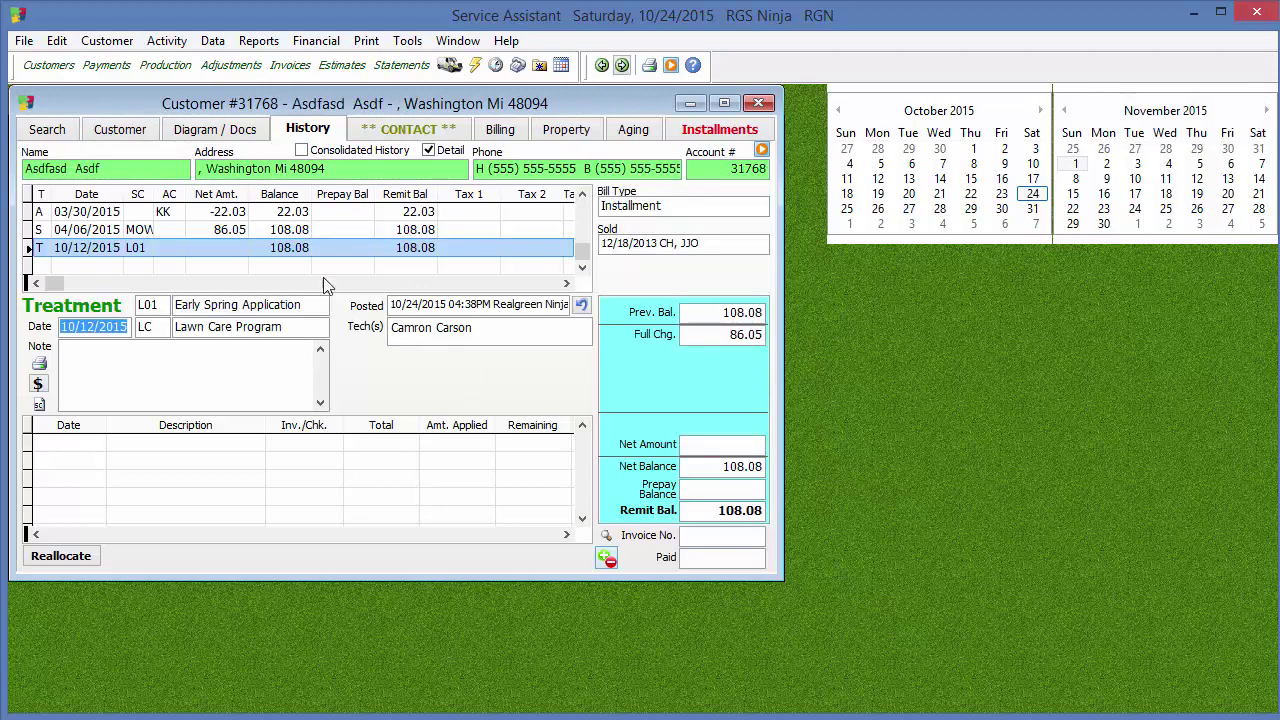
pyautogui.click(148, 130)
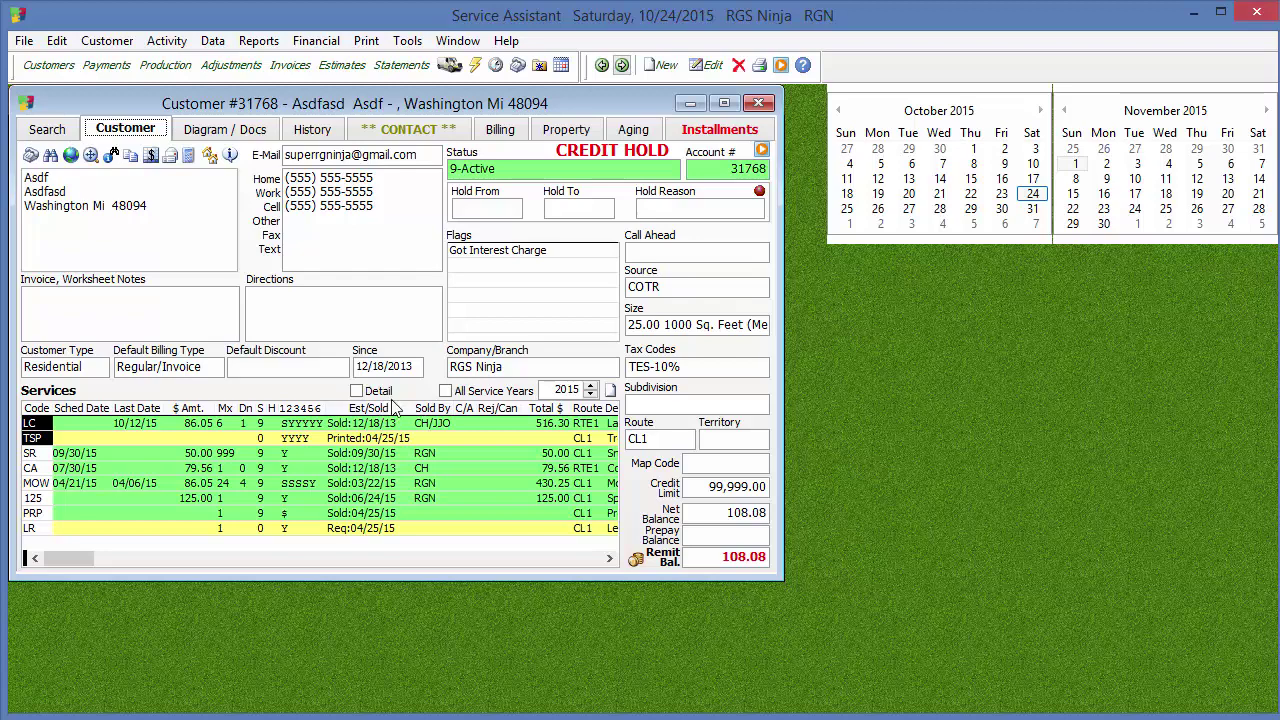
pyautogui.doubleClick(303, 426)
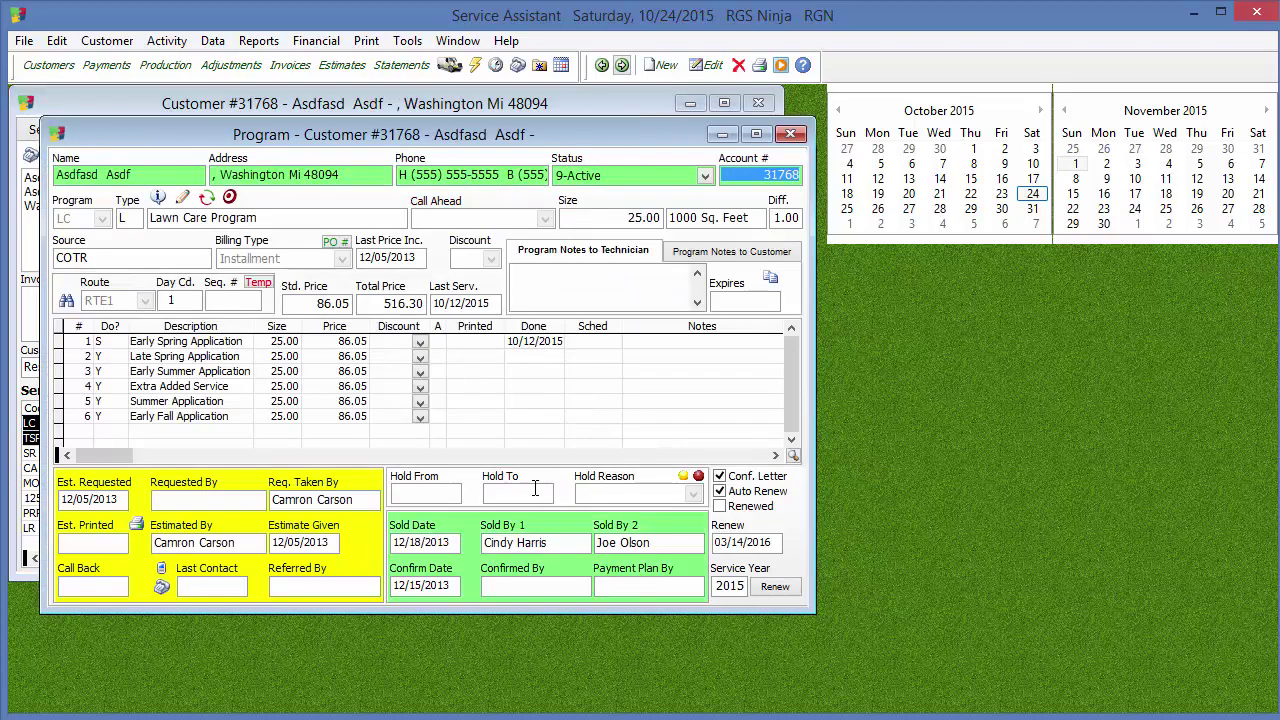
pyautogui.click(738, 65)
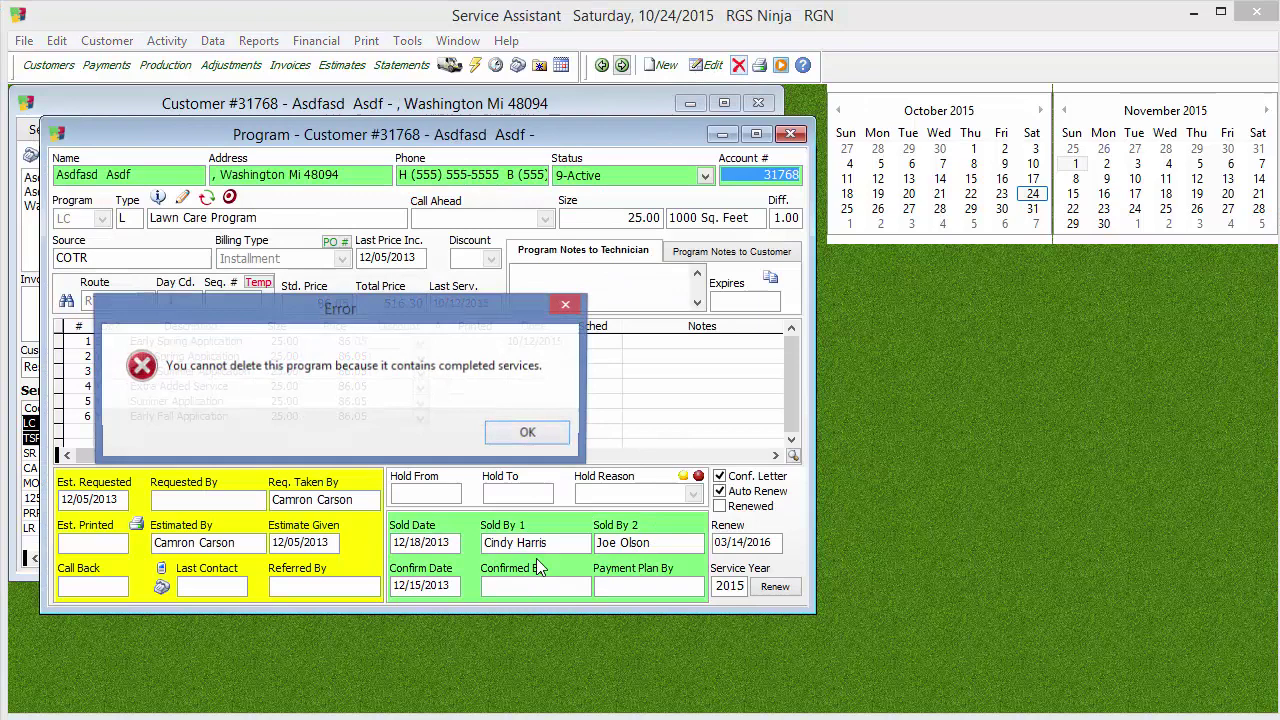
pyautogui.click(507, 439)
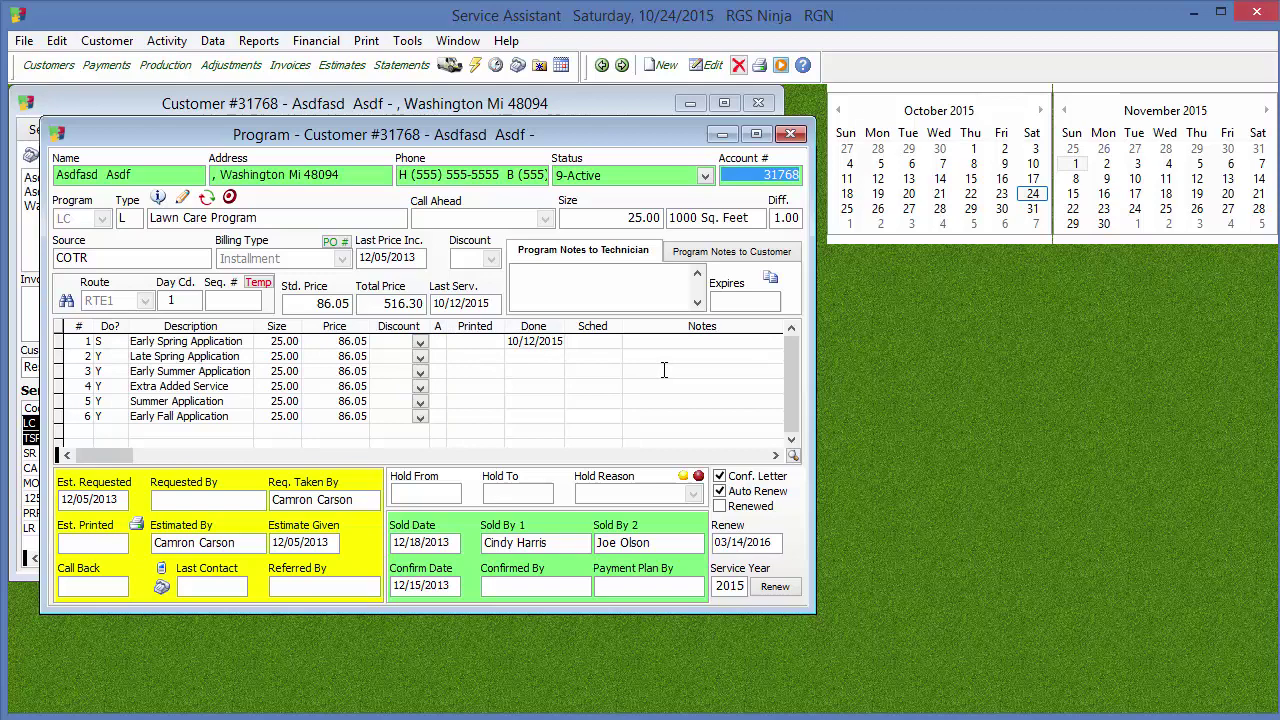
pyautogui.click(465, 105)
pyautogui.click(307, 129)
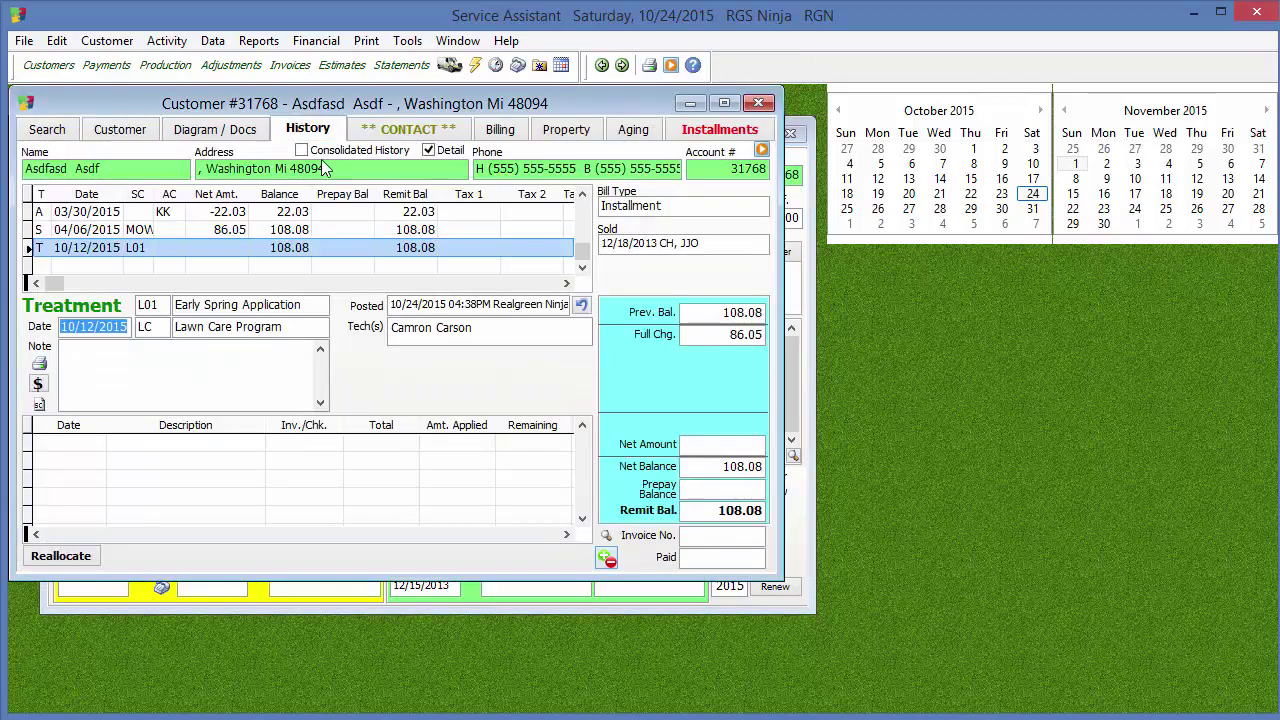
pyautogui.click(808, 228)
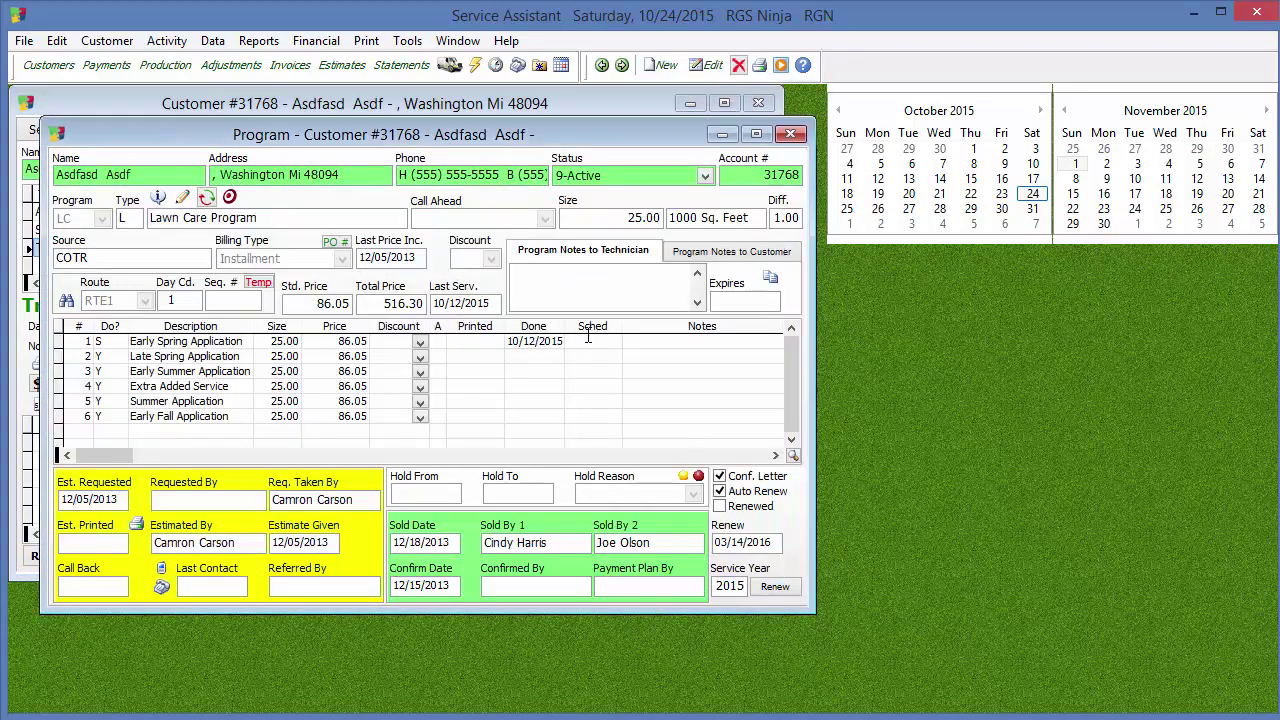
pyautogui.click(790, 134)
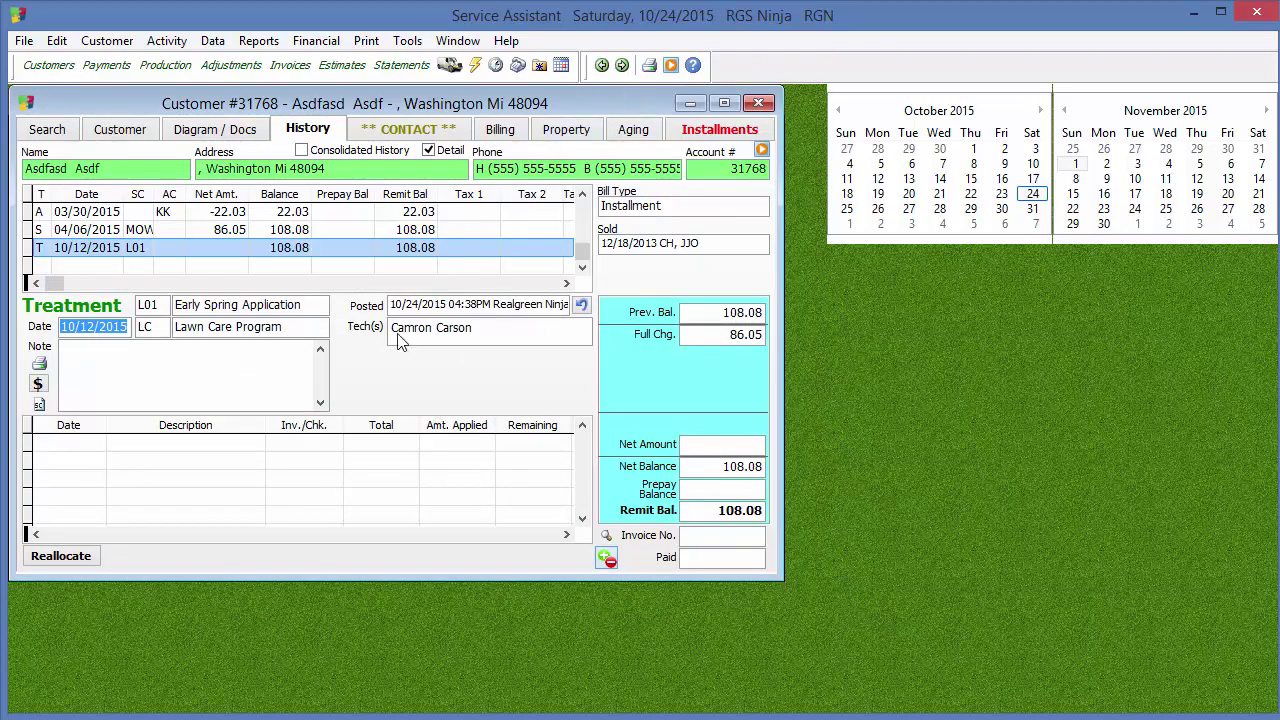
# - Try deleting customer 31768 and dismiss the resulting Error 1526 database message
pyautogui.click(125, 131)
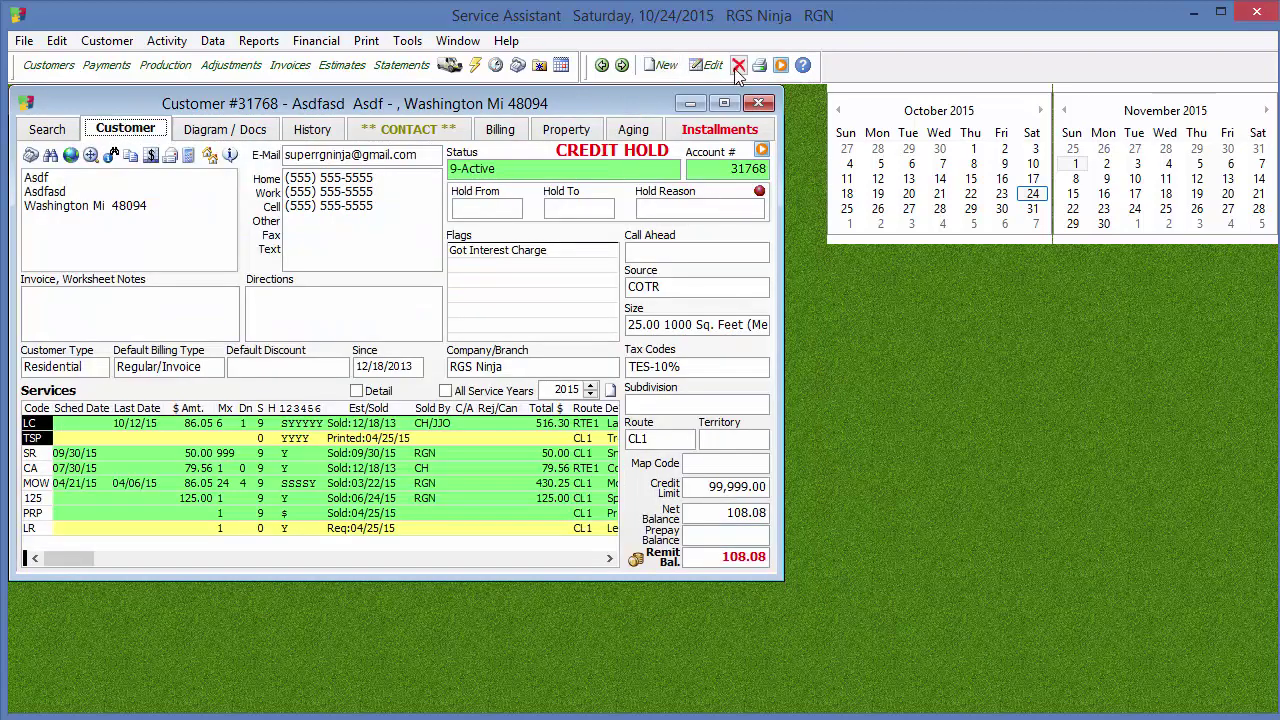
pyautogui.press('Delete')
pyautogui.click(425, 432)
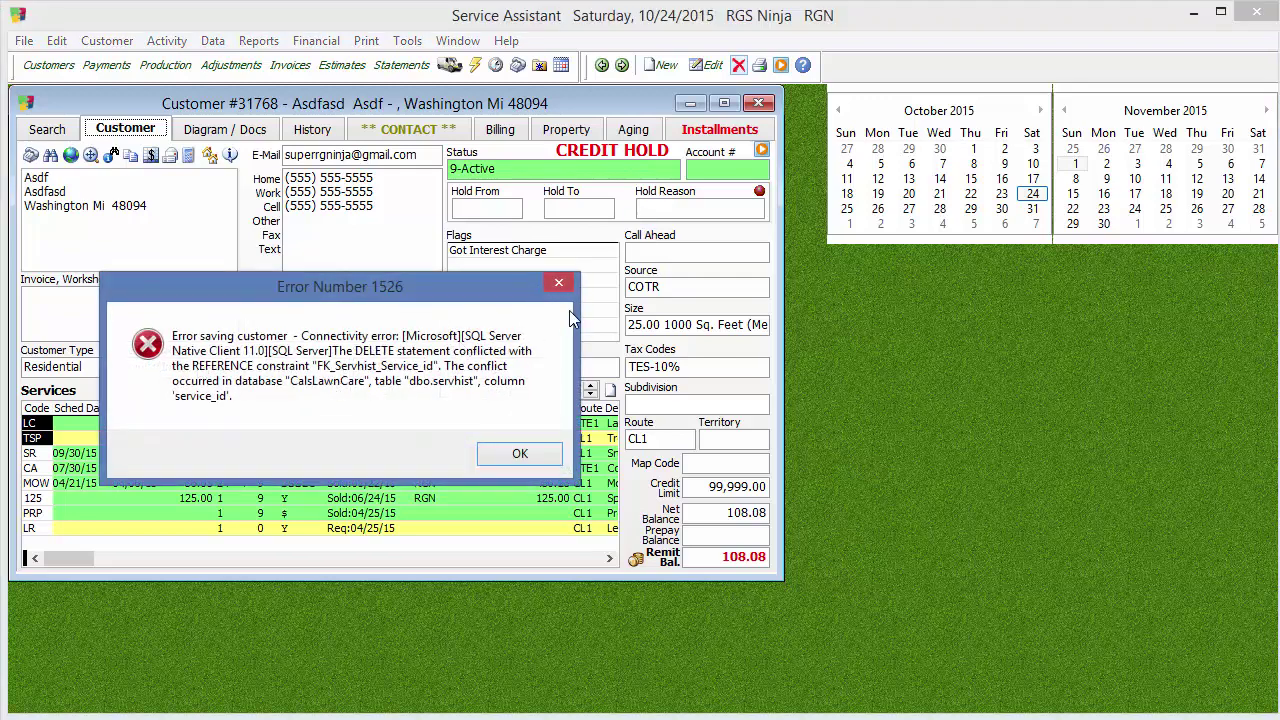
pyautogui.click(520, 455)
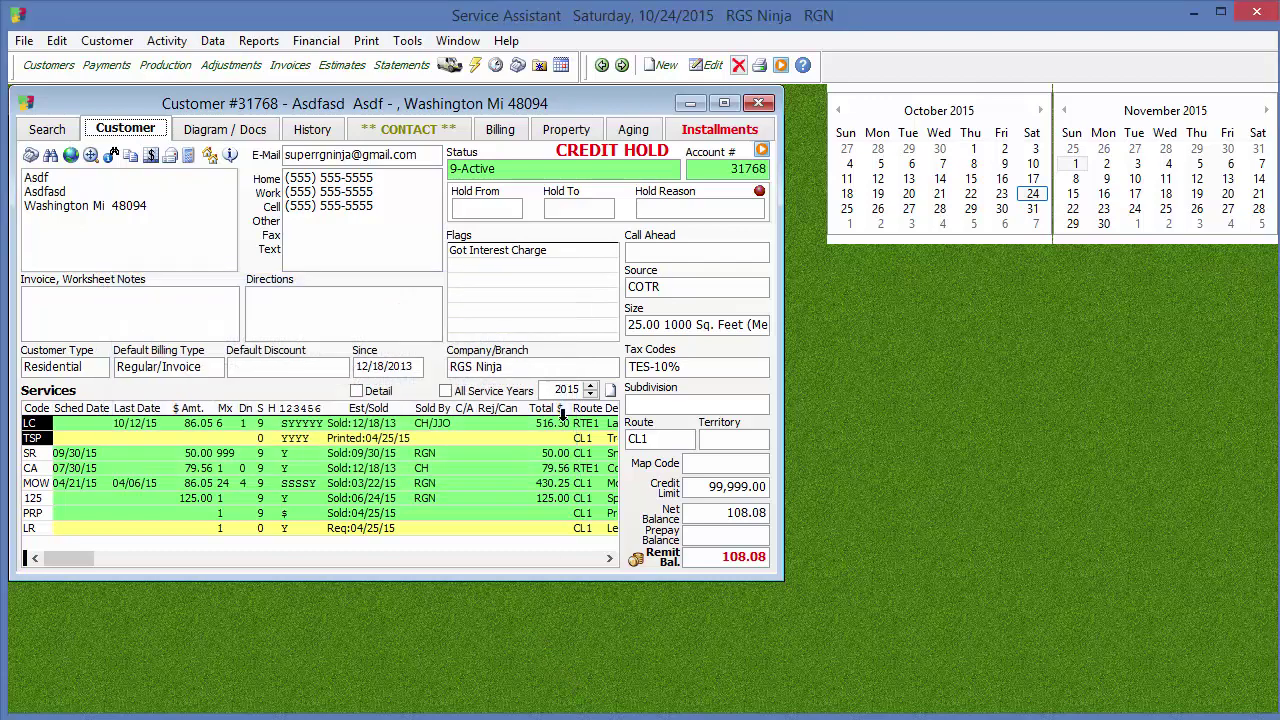
# - Go back to customer 31767 and delete its LC Lawn Care Program
pyautogui.click(601, 65)
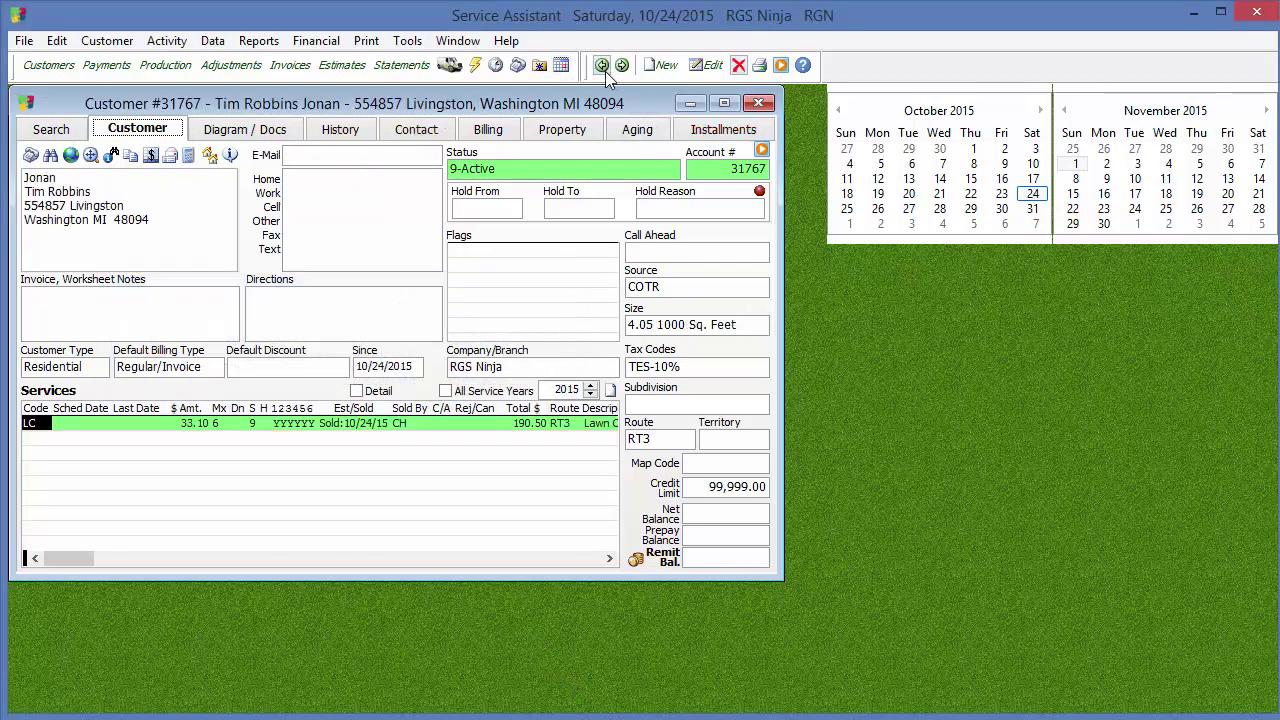
pyautogui.click(292, 423)
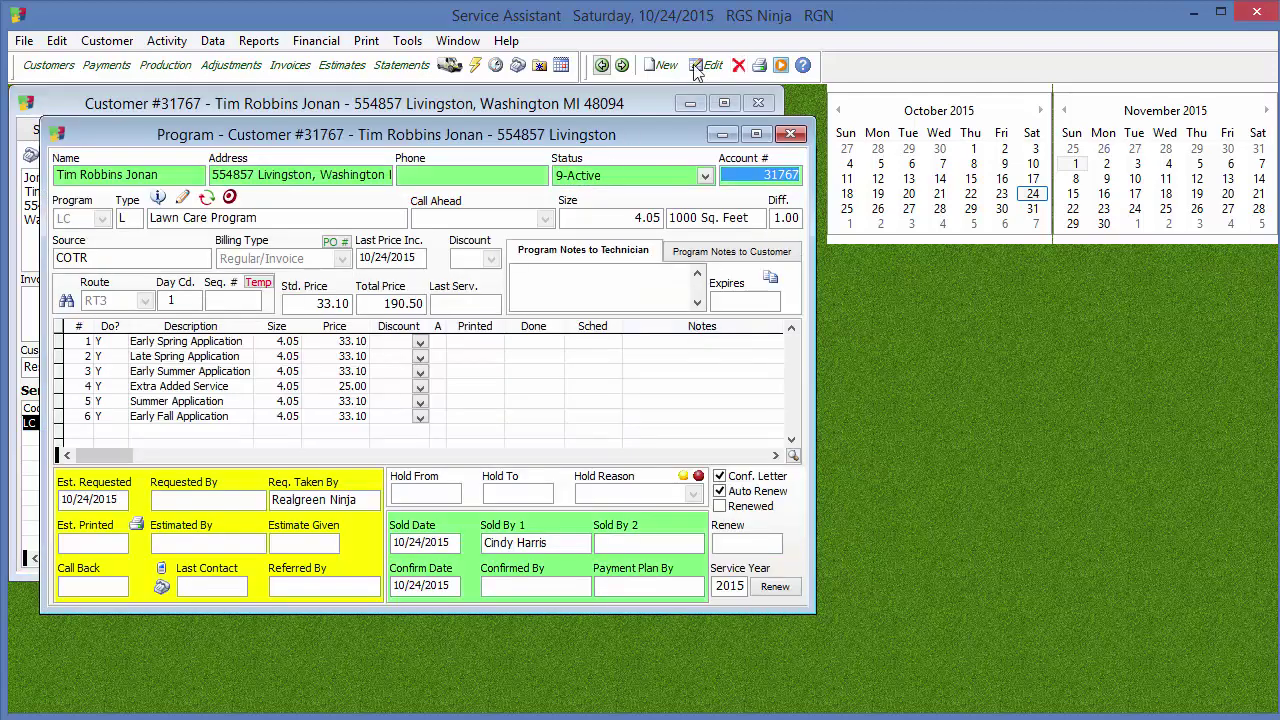
pyautogui.click(738, 65)
pyautogui.click(424, 431)
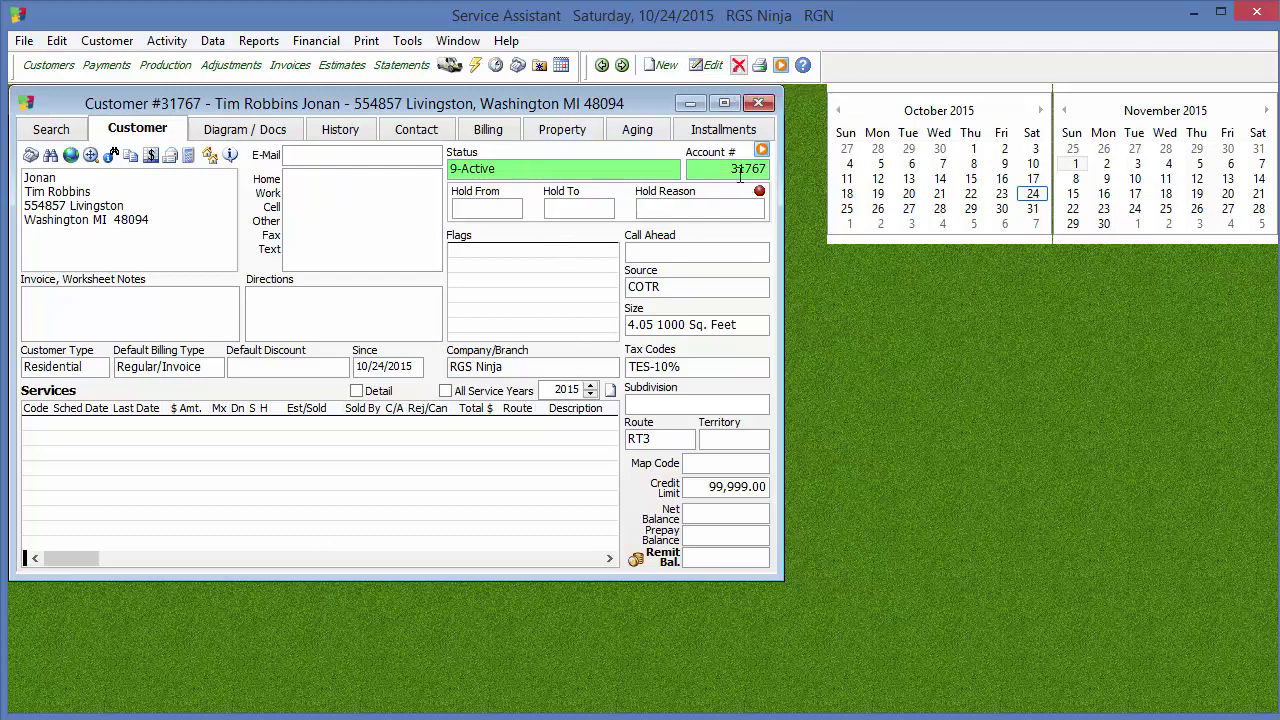
# - Delete customer 31767, then open and close a blank customer record from the recent list
pyautogui.click(738, 65)
pyautogui.click(426, 432)
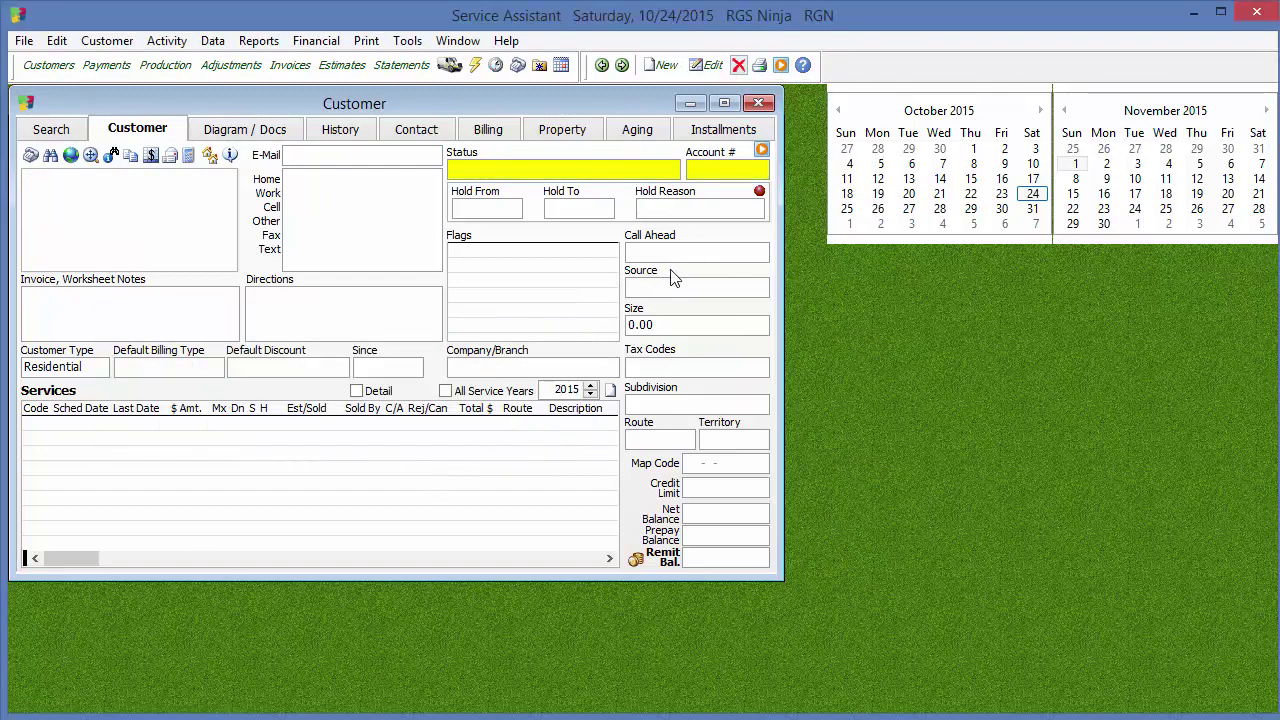
pyautogui.click(23, 40)
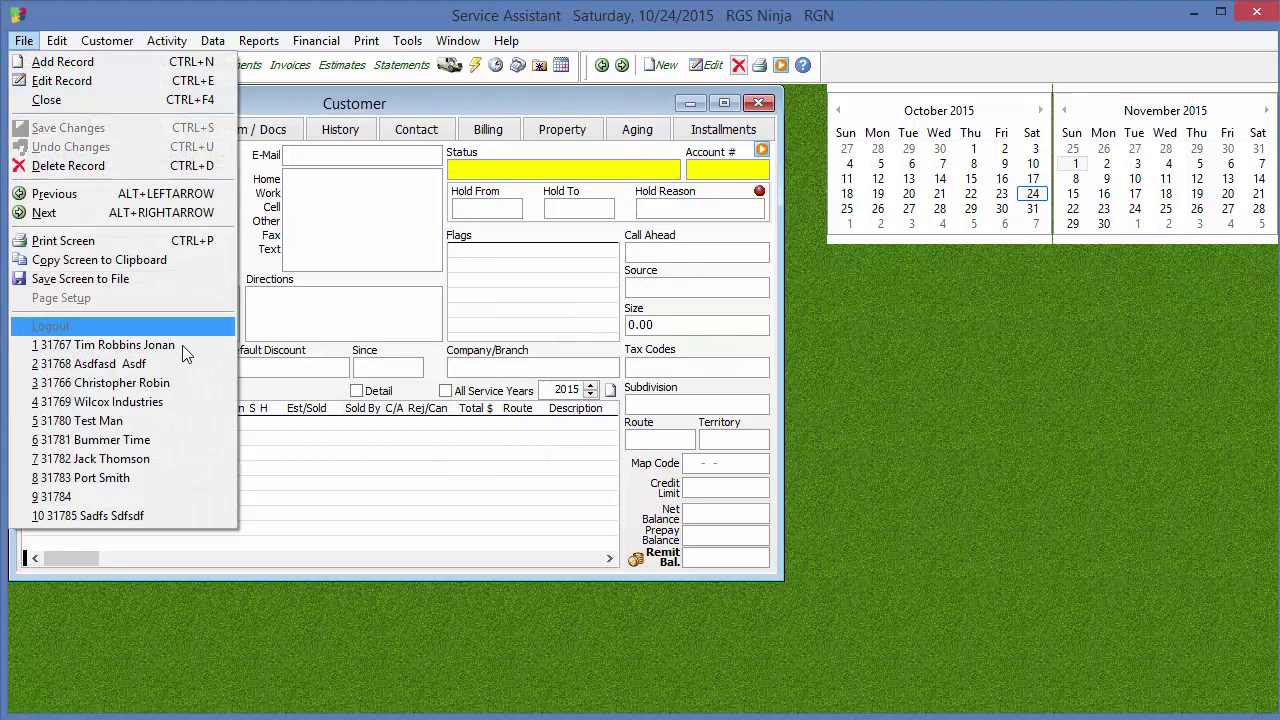
pyautogui.click(181, 347)
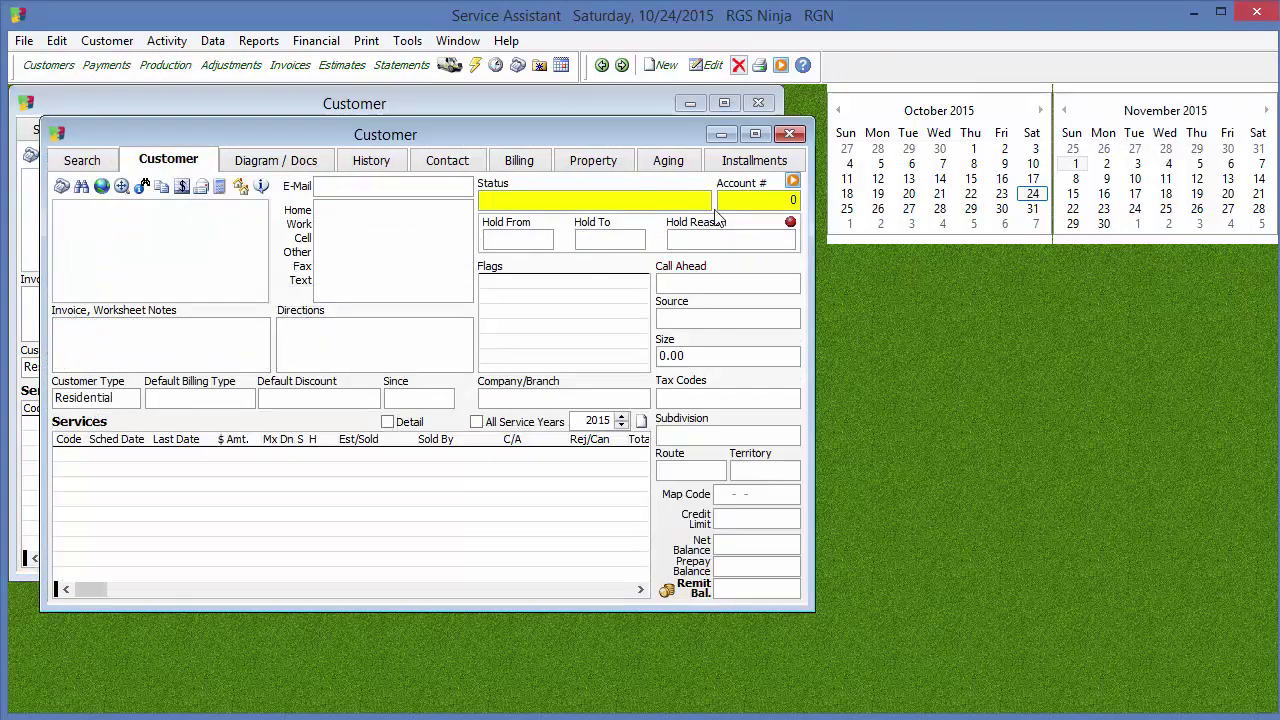
pyautogui.click(790, 134)
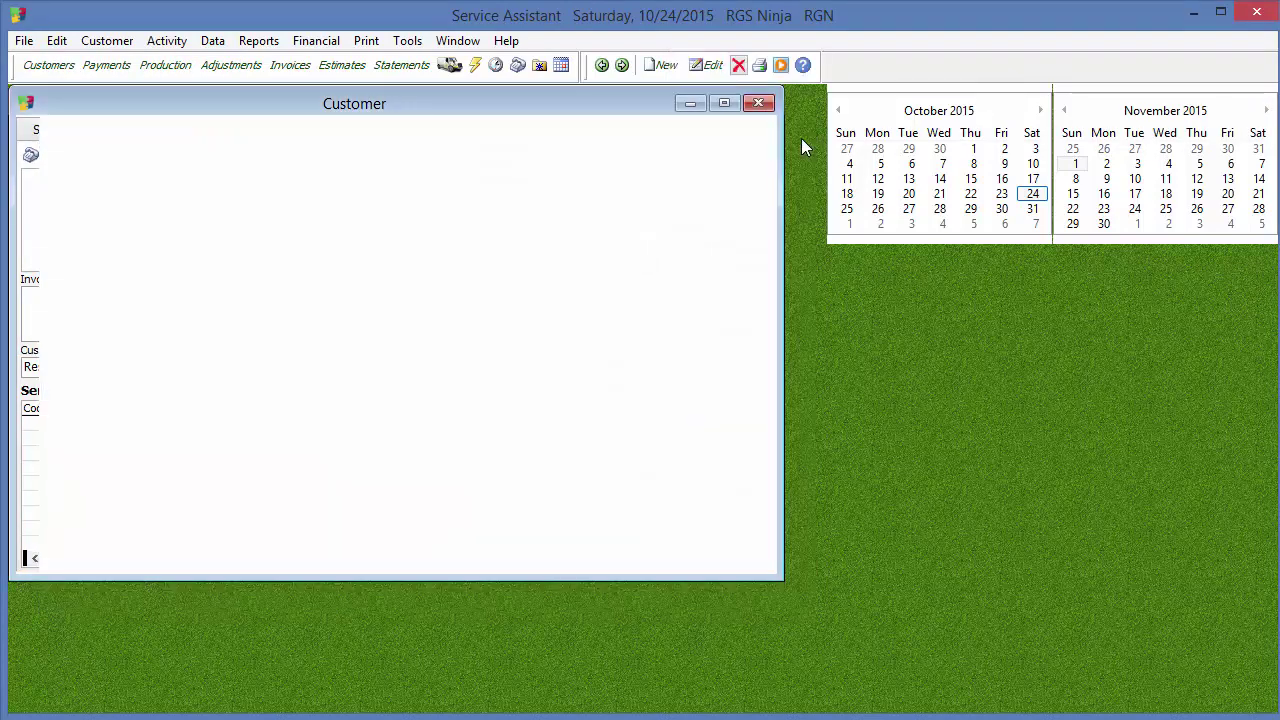
# - Reopen a recently viewed customer, switch between Search and Customer tabs, then close it
pyautogui.click(758, 103)
pyautogui.click(26, 42)
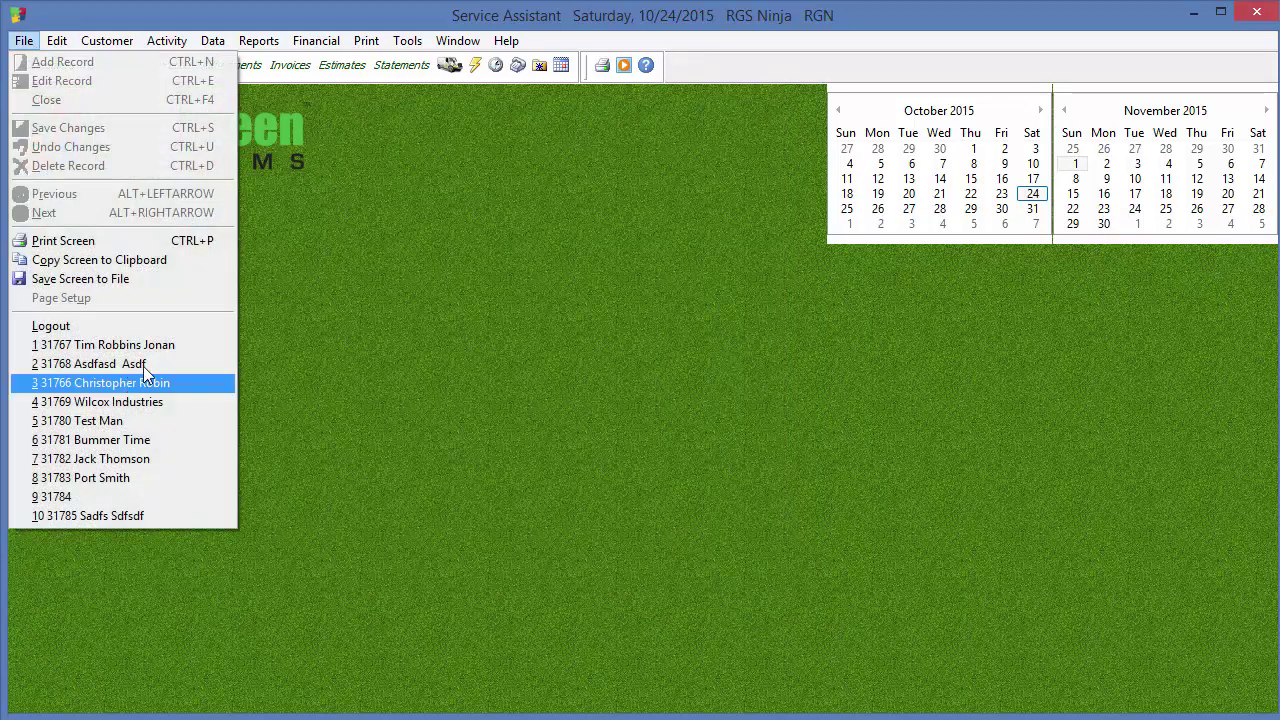
pyautogui.click(134, 365)
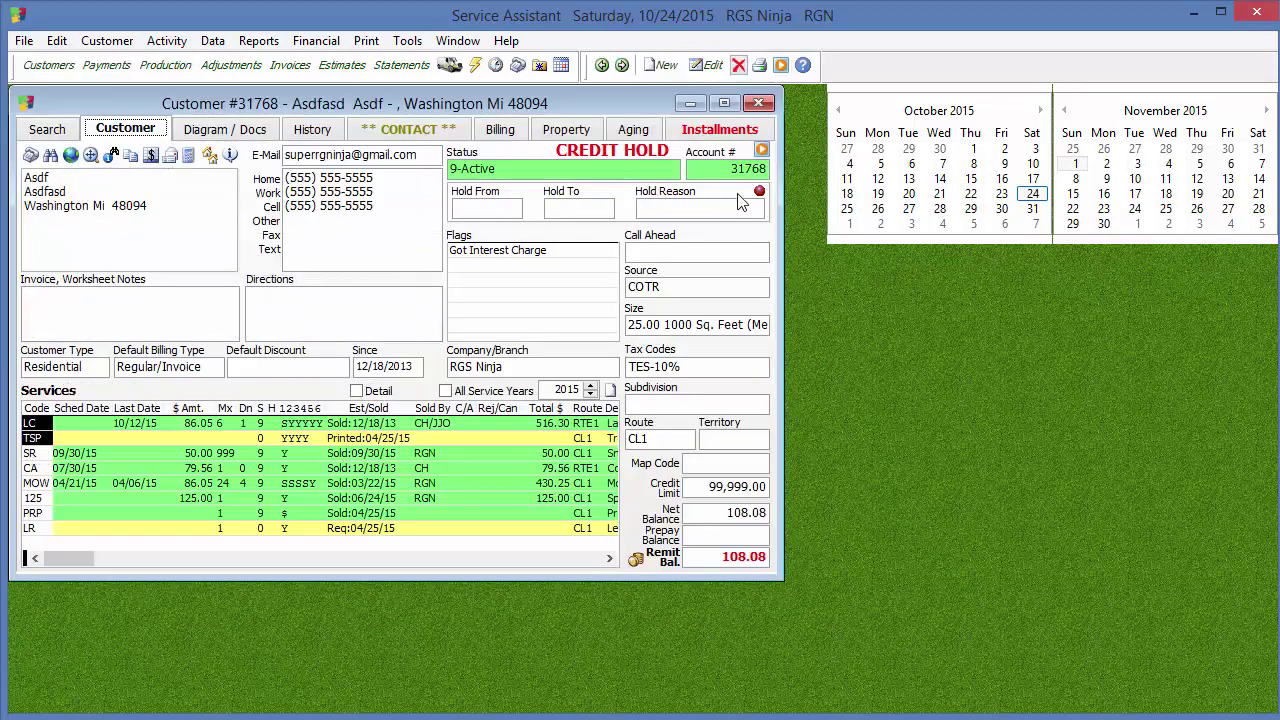
pyautogui.click(45, 130)
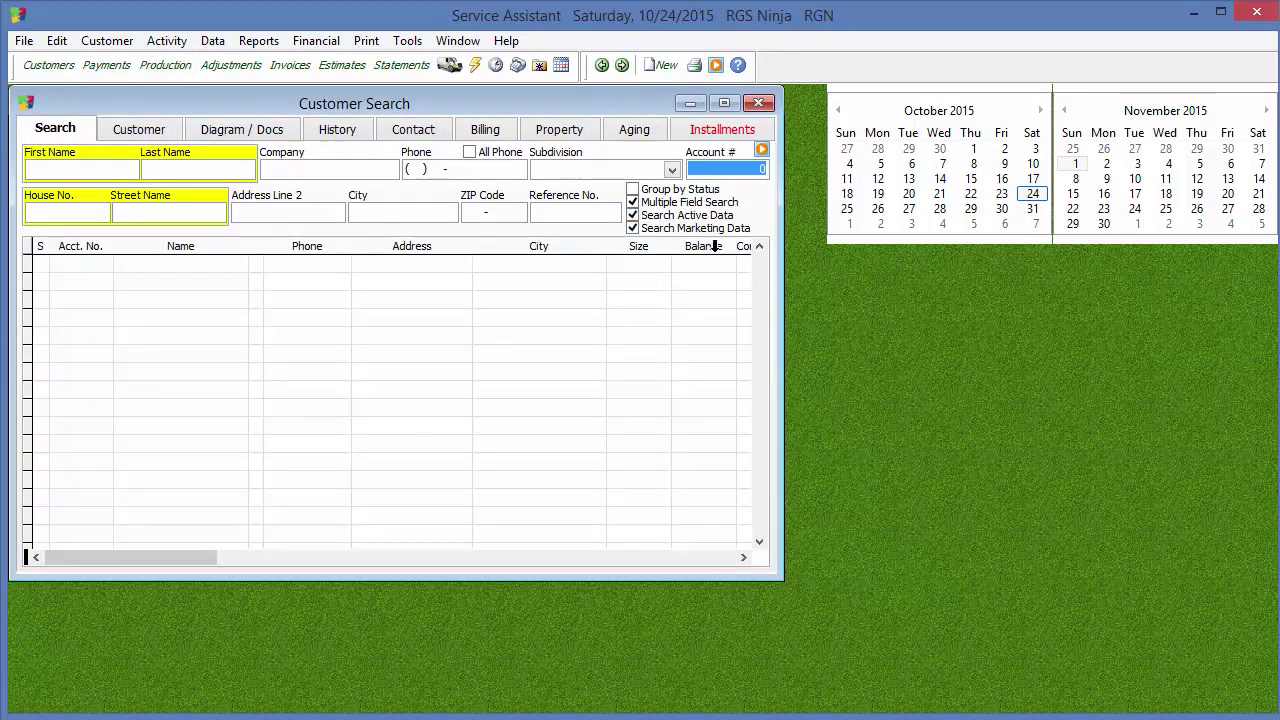
pyautogui.click(138, 130)
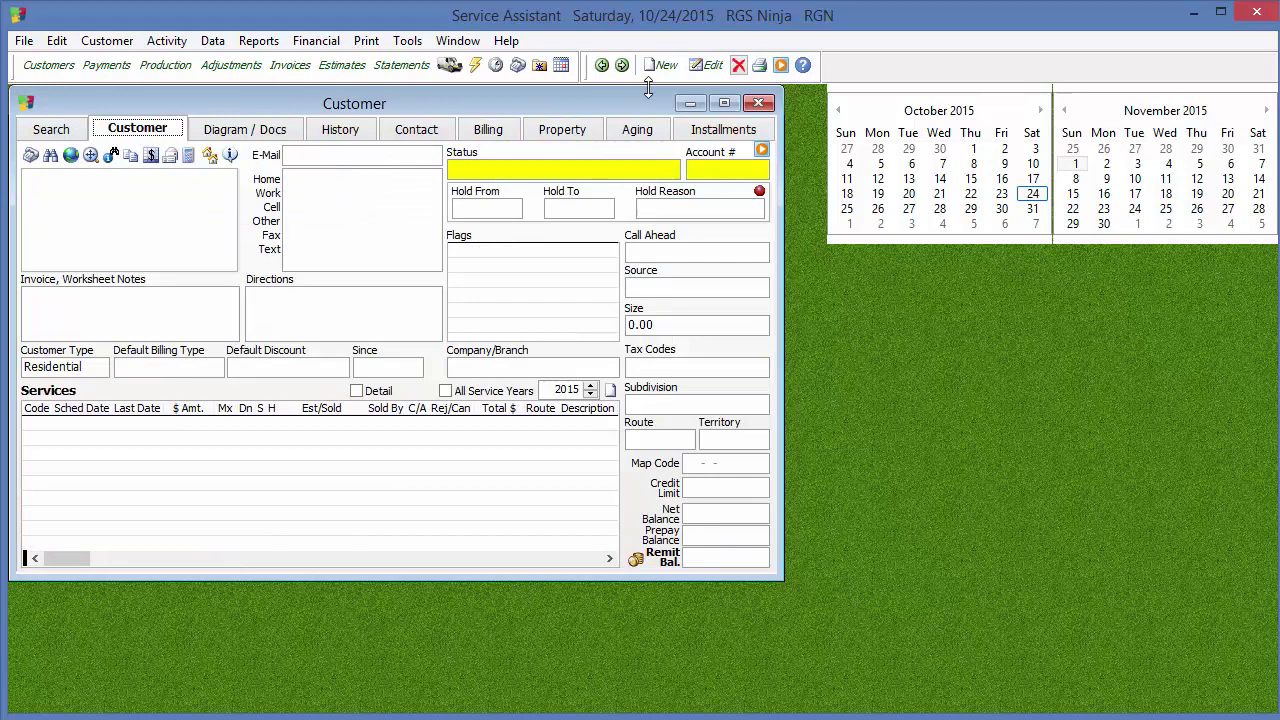
pyautogui.click(759, 103)
# - Reopen the credit-hold customer from the recent list and step back and forth between records
pyautogui.click(23, 41)
pyautogui.click(70, 348)
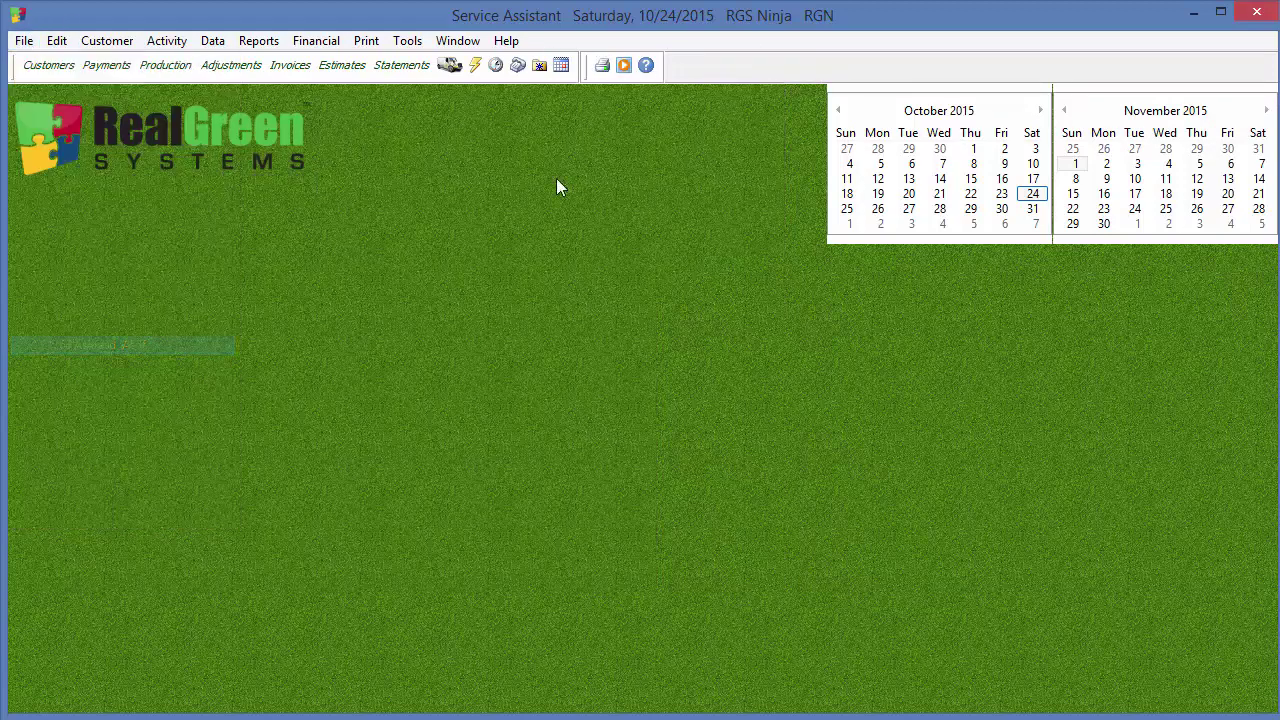
pyautogui.click(601, 65)
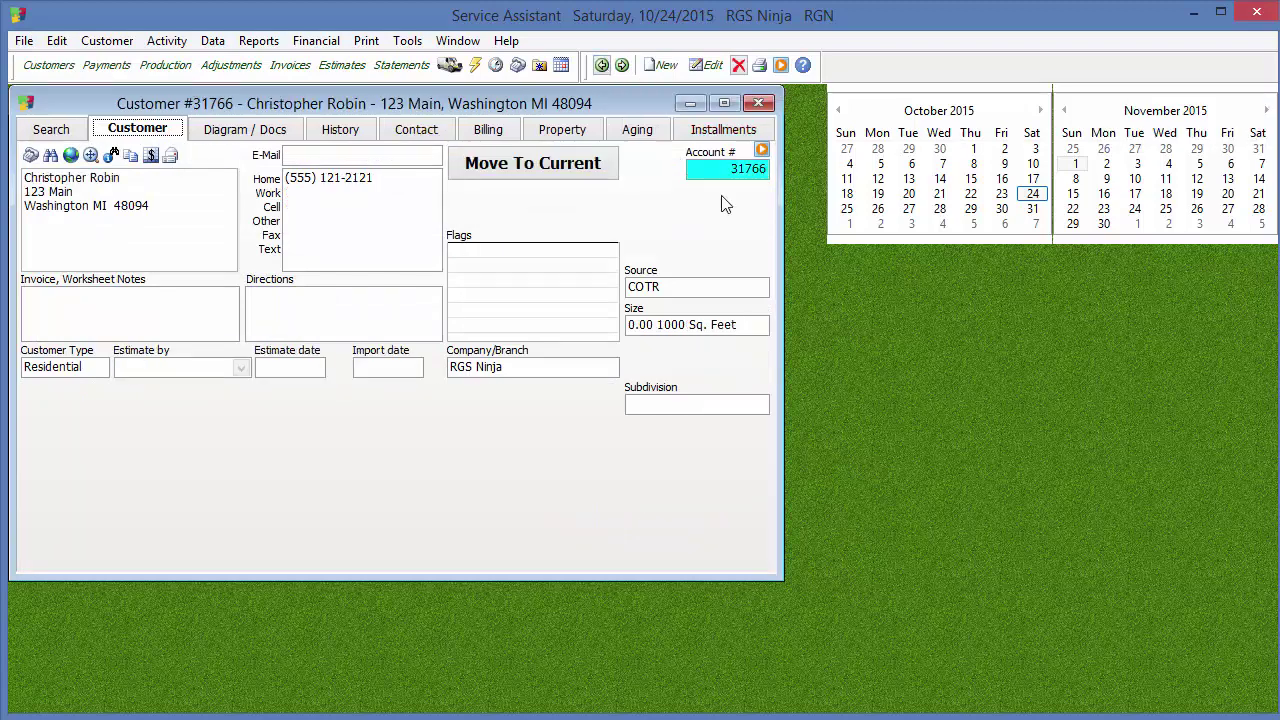
pyautogui.click(621, 65)
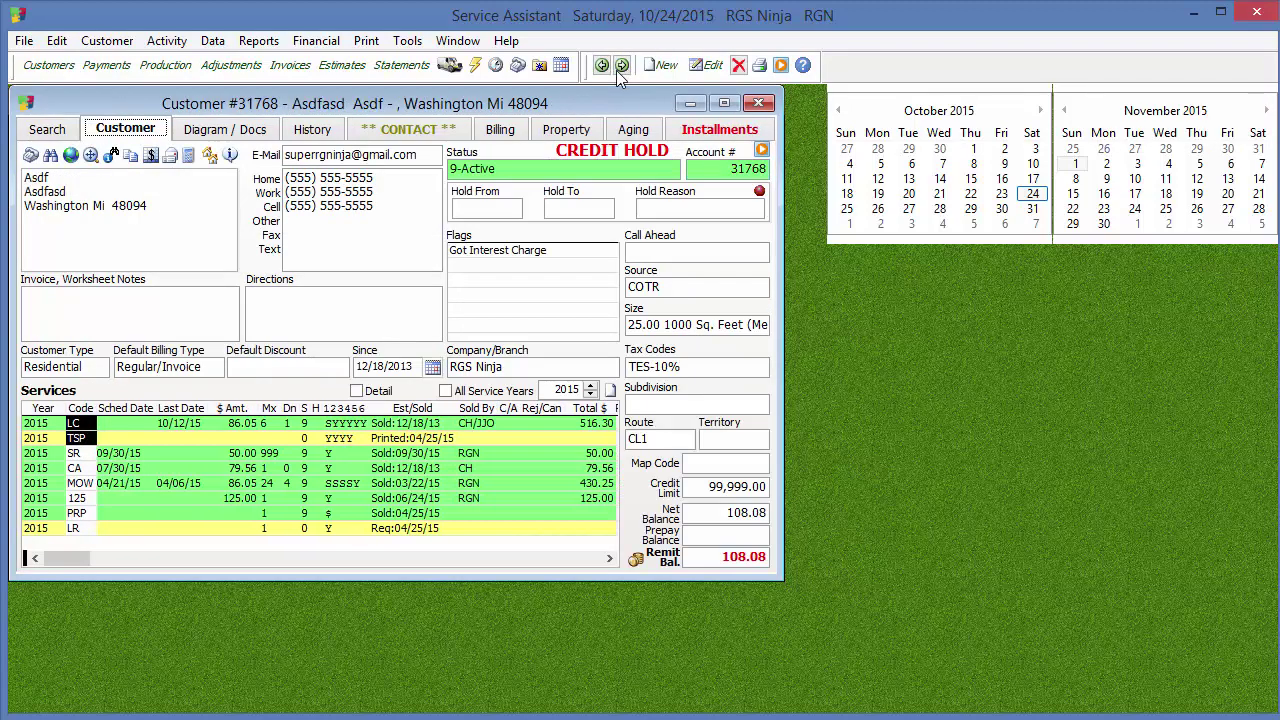
pyautogui.click(601, 65)
pyautogui.click(621, 65)
# - Start a new customer and enter ZIP code 48307 after 48390 is rejected
pyautogui.click(660, 65)
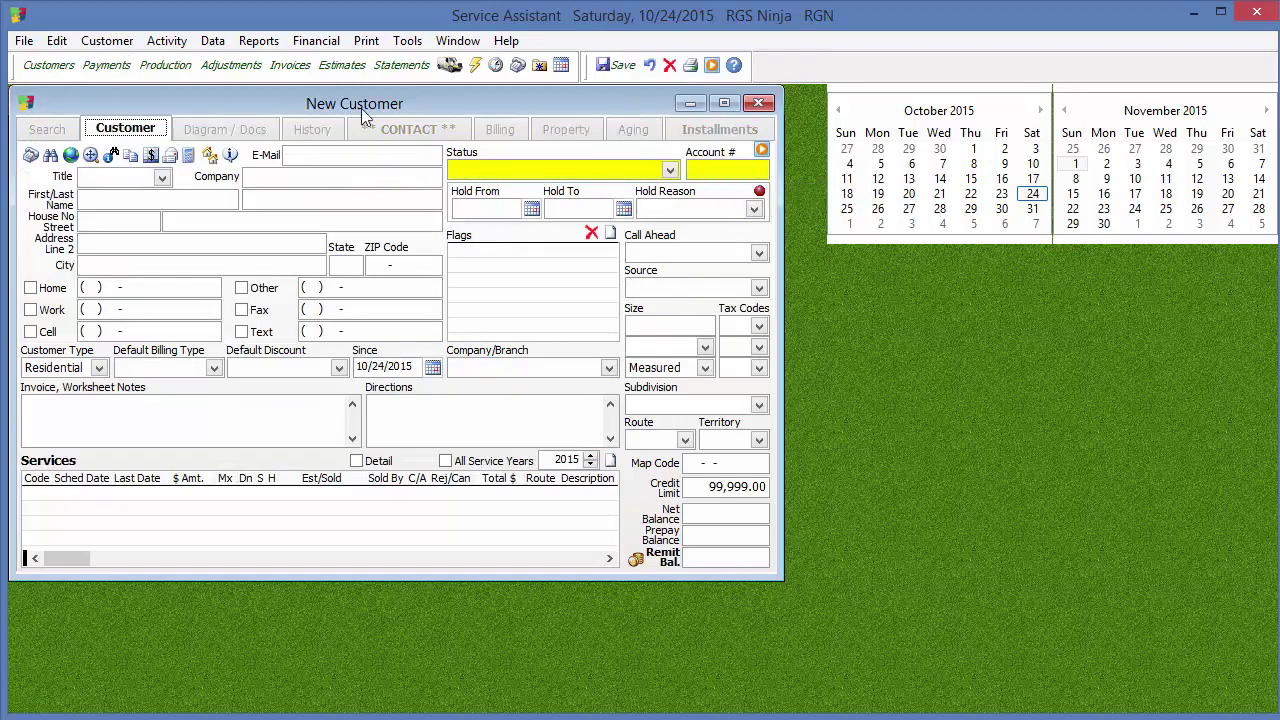
pyautogui.click(369, 265)
pyautogui.write('48390')
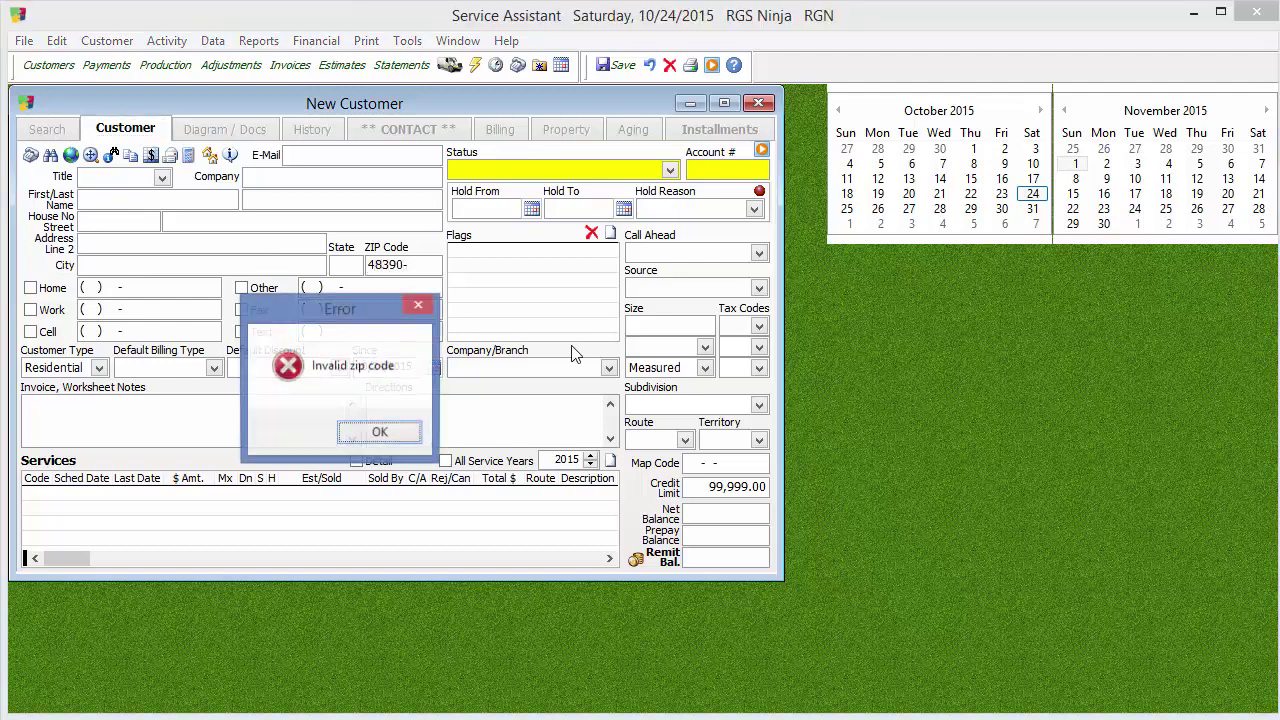
pyautogui.click(350, 432)
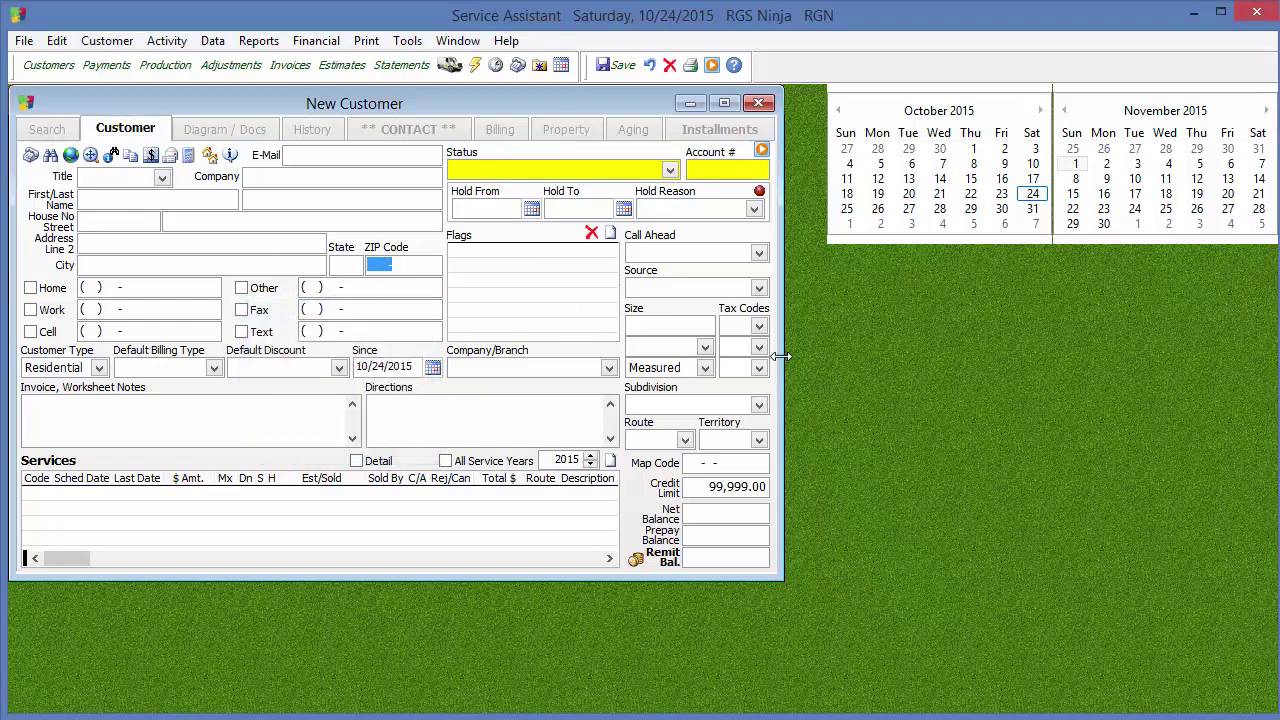
pyautogui.write('48307')
pyautogui.press('Tab')
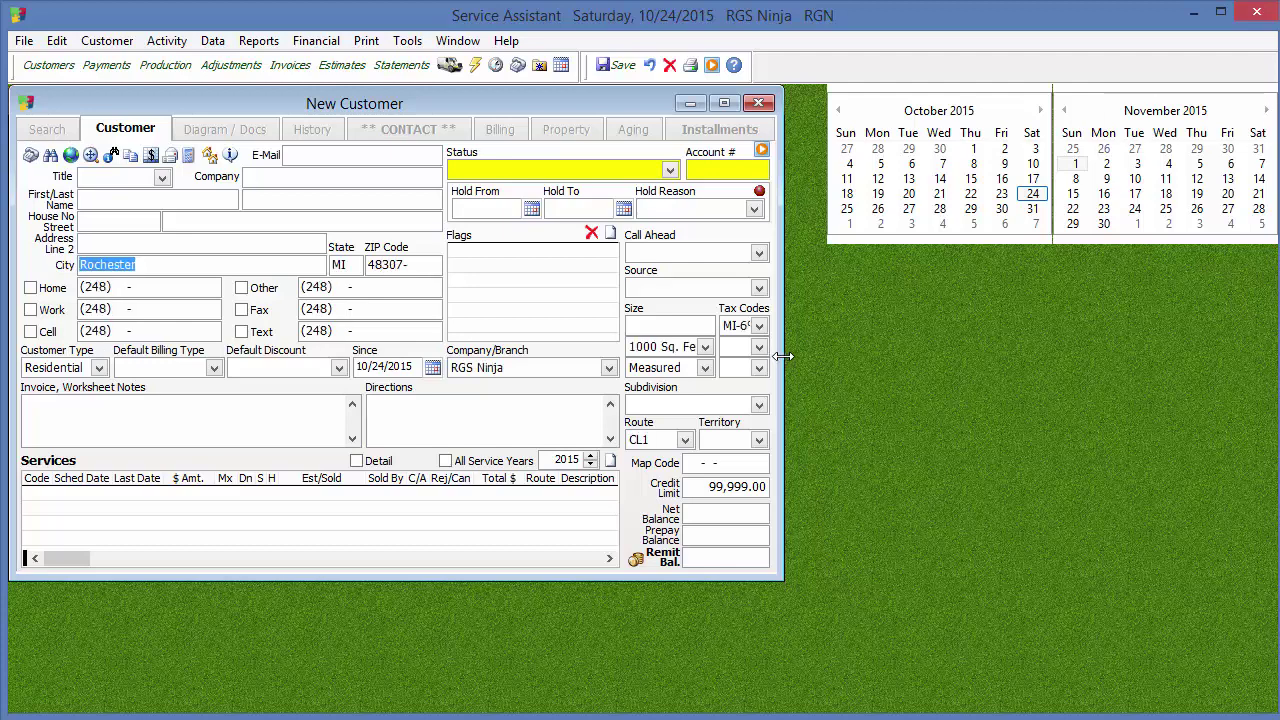
# - Set the new customer's status to 9-Active and source to Direct Mail, and save it
pyautogui.click(621, 166)
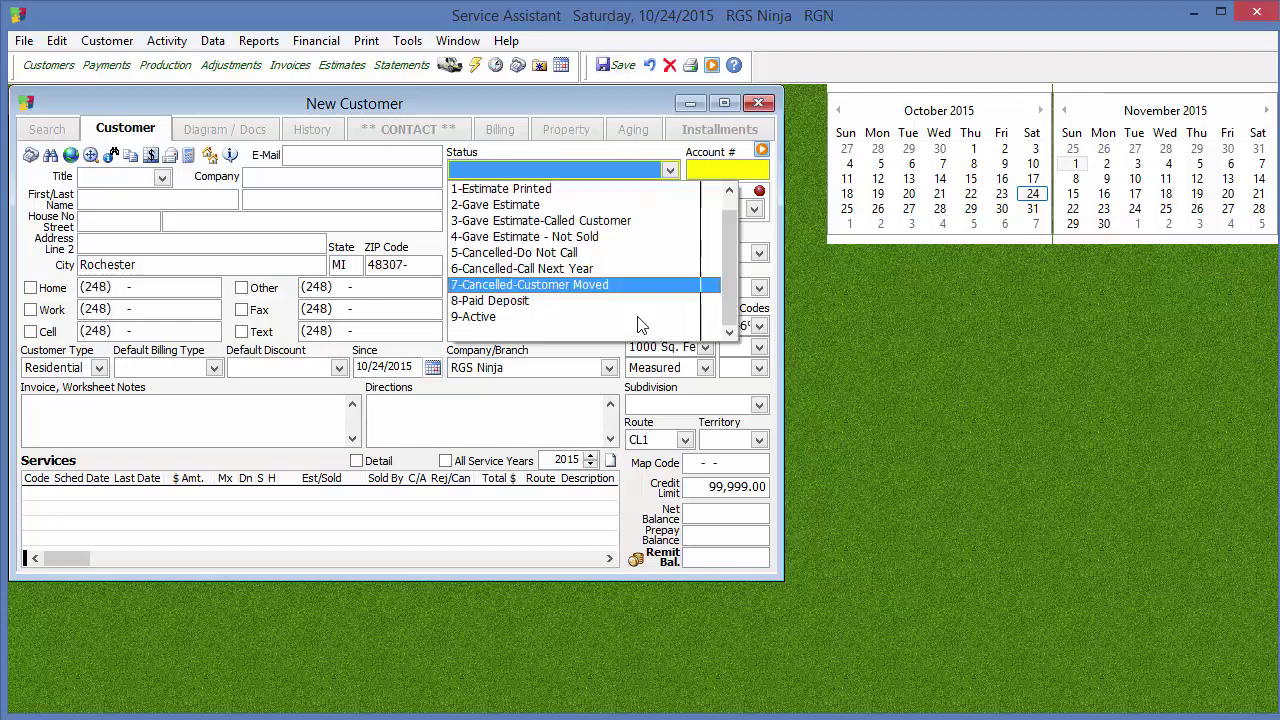
pyautogui.click(600, 321)
pyautogui.click(612, 65)
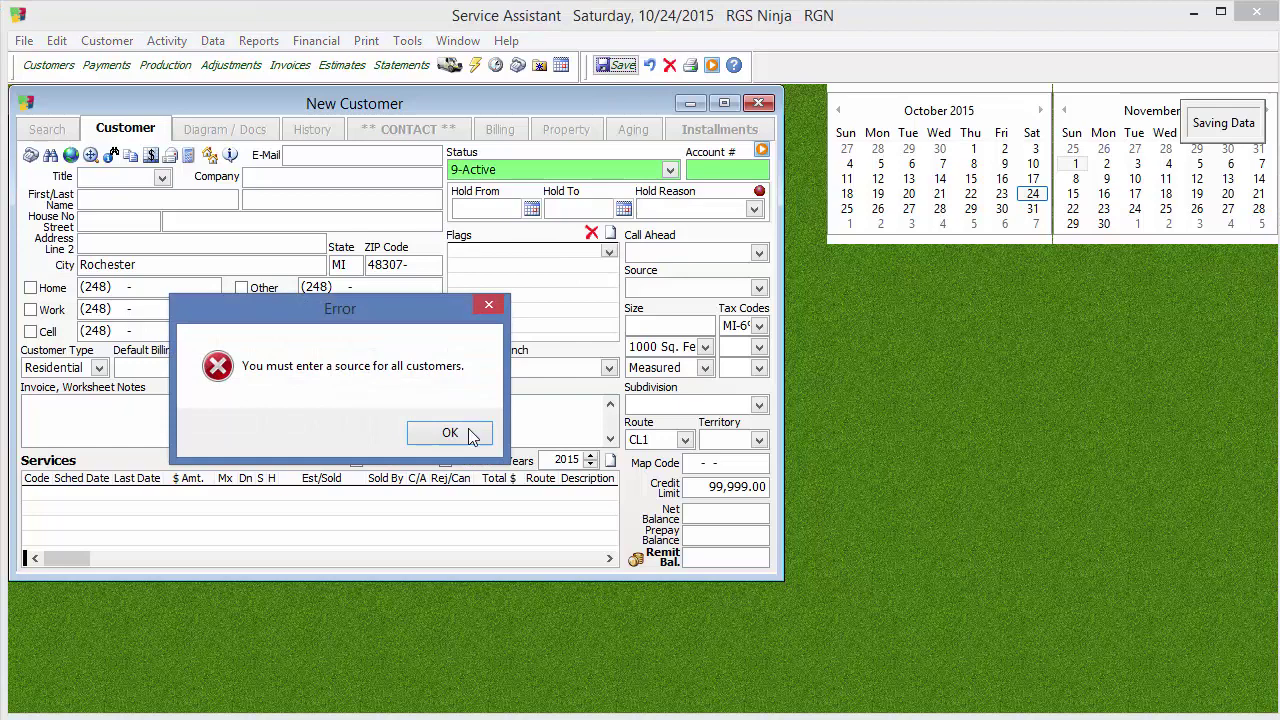
pyautogui.click(464, 437)
pyautogui.click(758, 288)
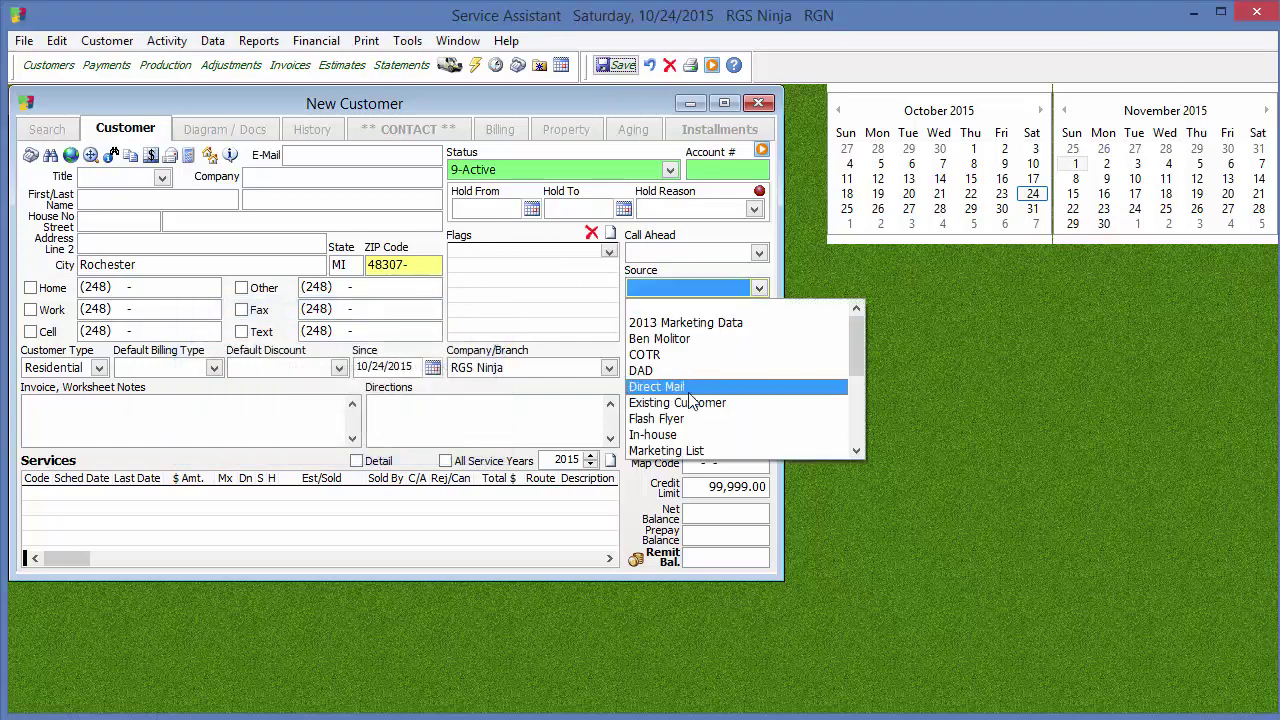
pyautogui.click(680, 392)
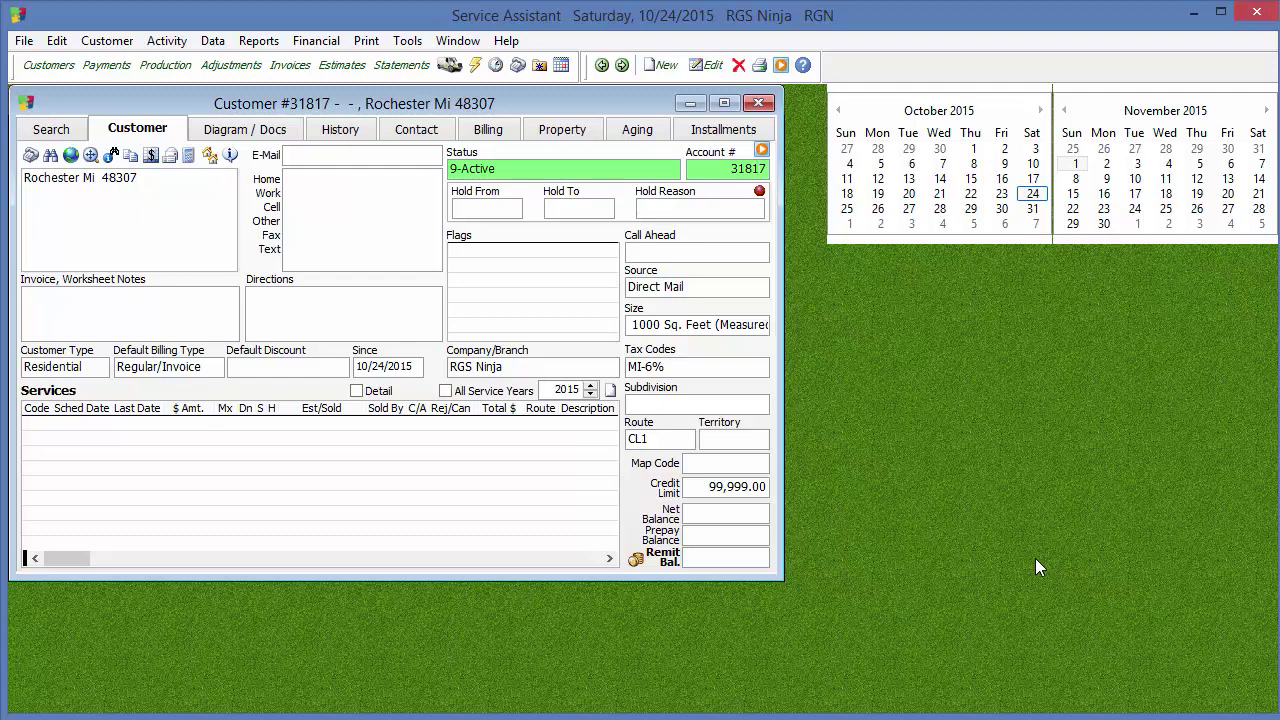
pyautogui.click(345, 131)
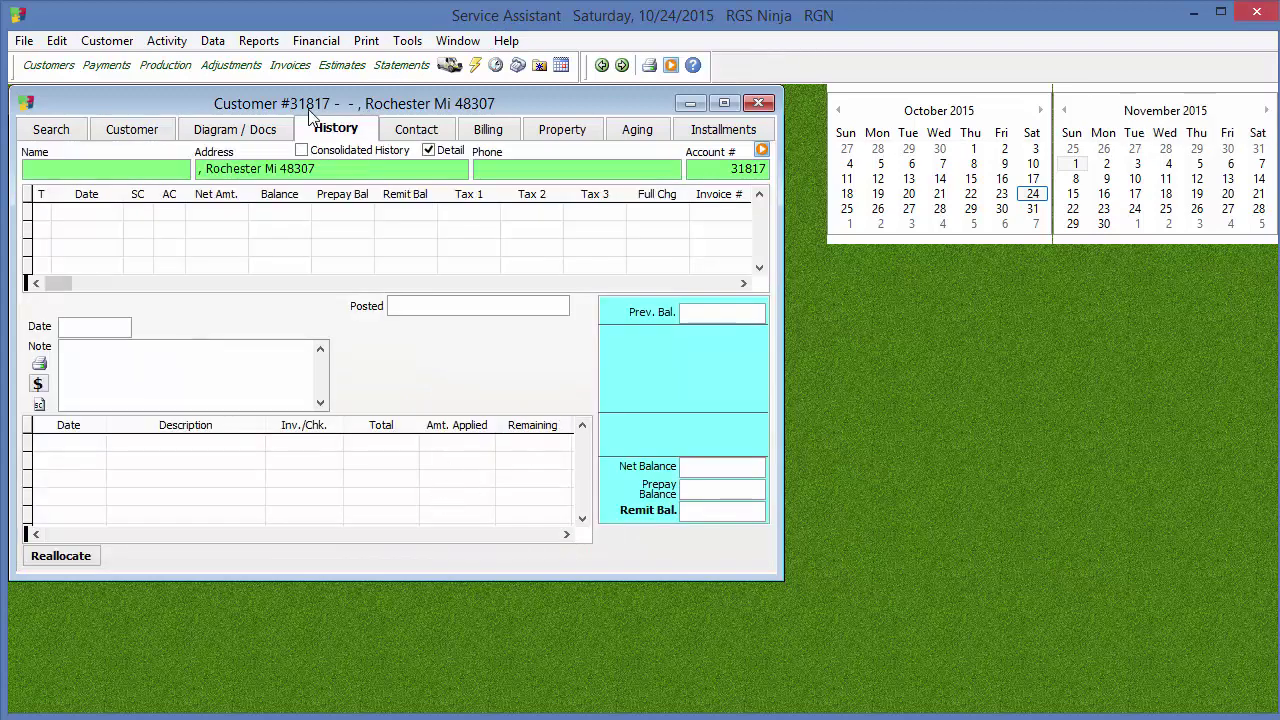
pyautogui.click(134, 131)
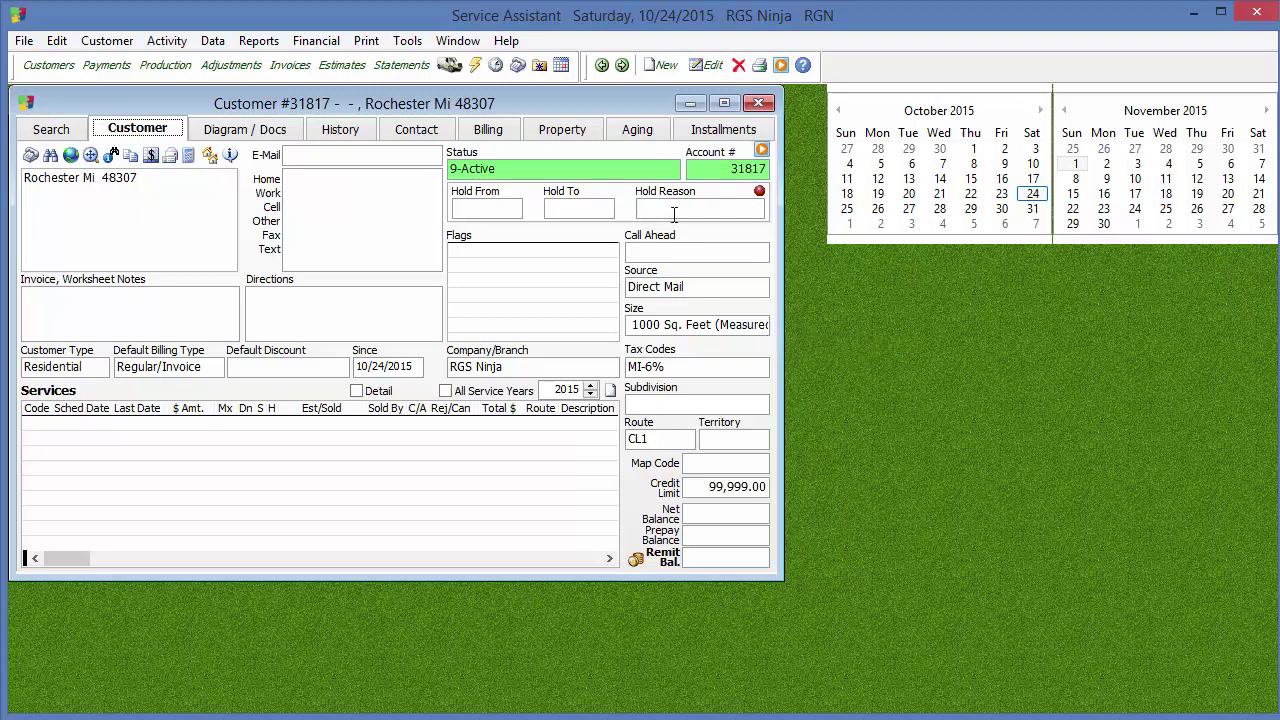
pyautogui.click(210, 41)
pyautogui.moveTo(229, 101)
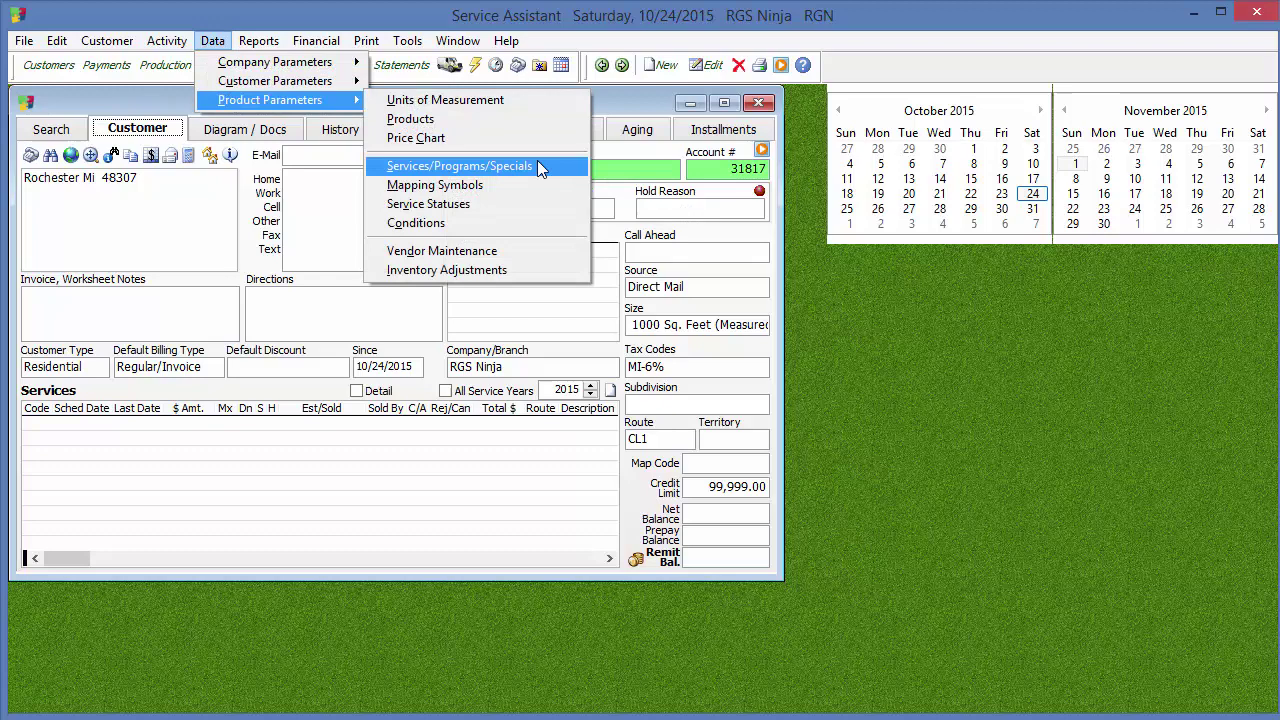
pyautogui.click(537, 160)
pyautogui.click(520, 155)
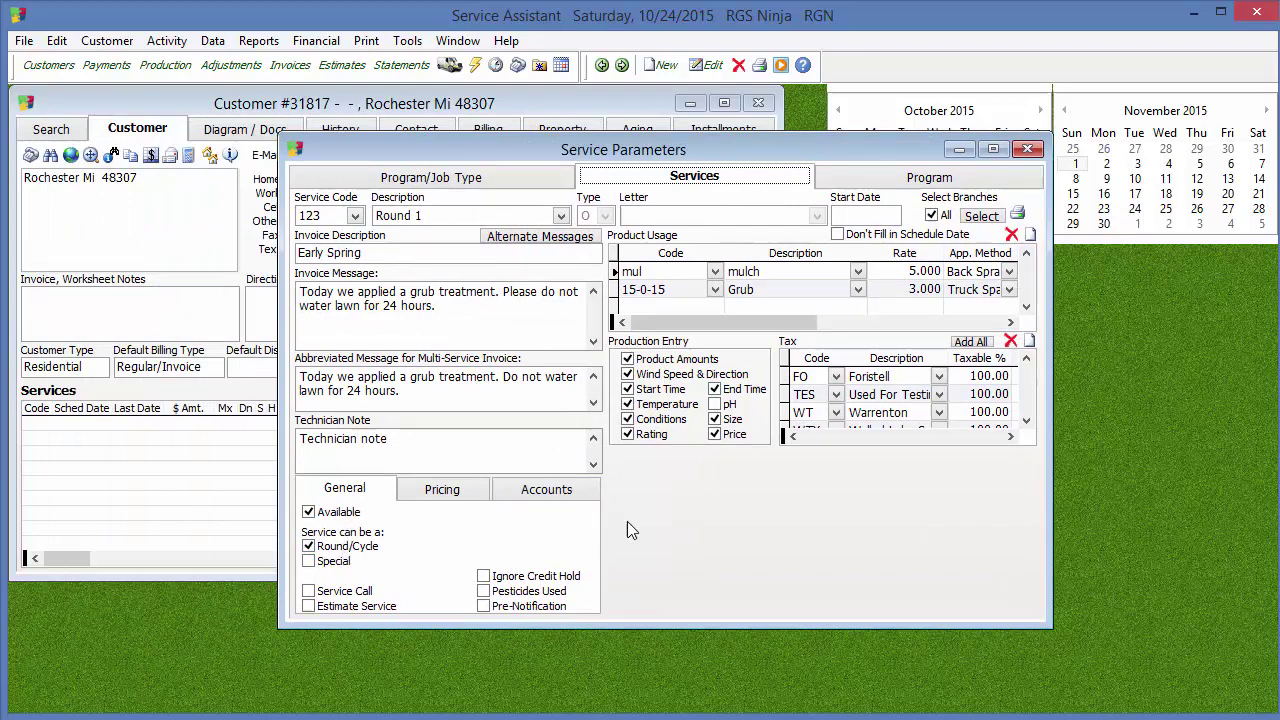
pyautogui.click(738, 65)
pyautogui.click(352, 432)
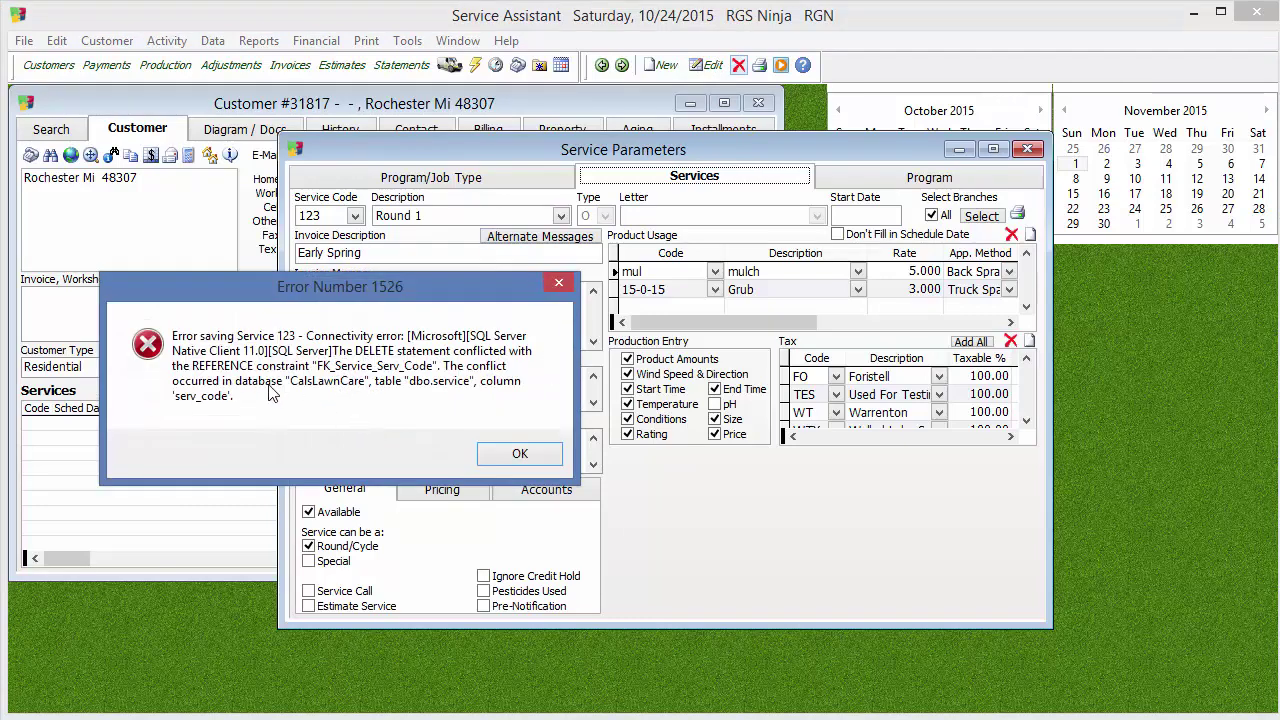
pyautogui.click(520, 454)
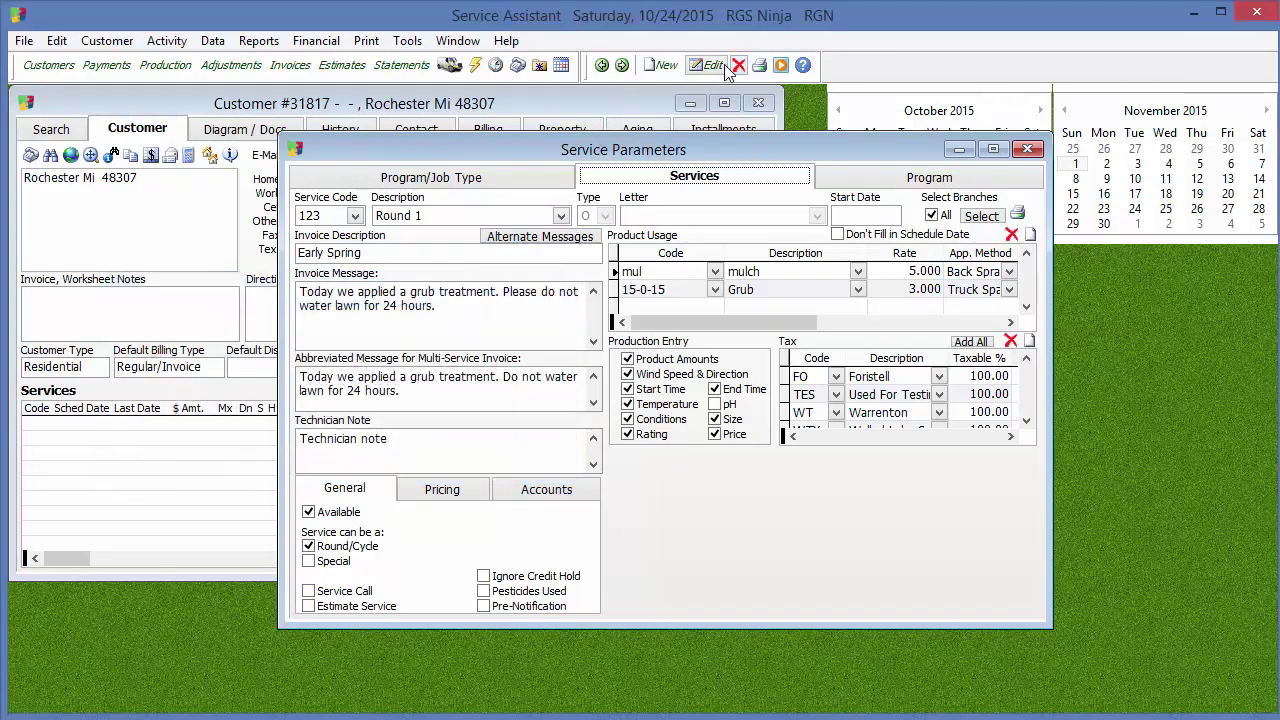
pyautogui.click(338, 512)
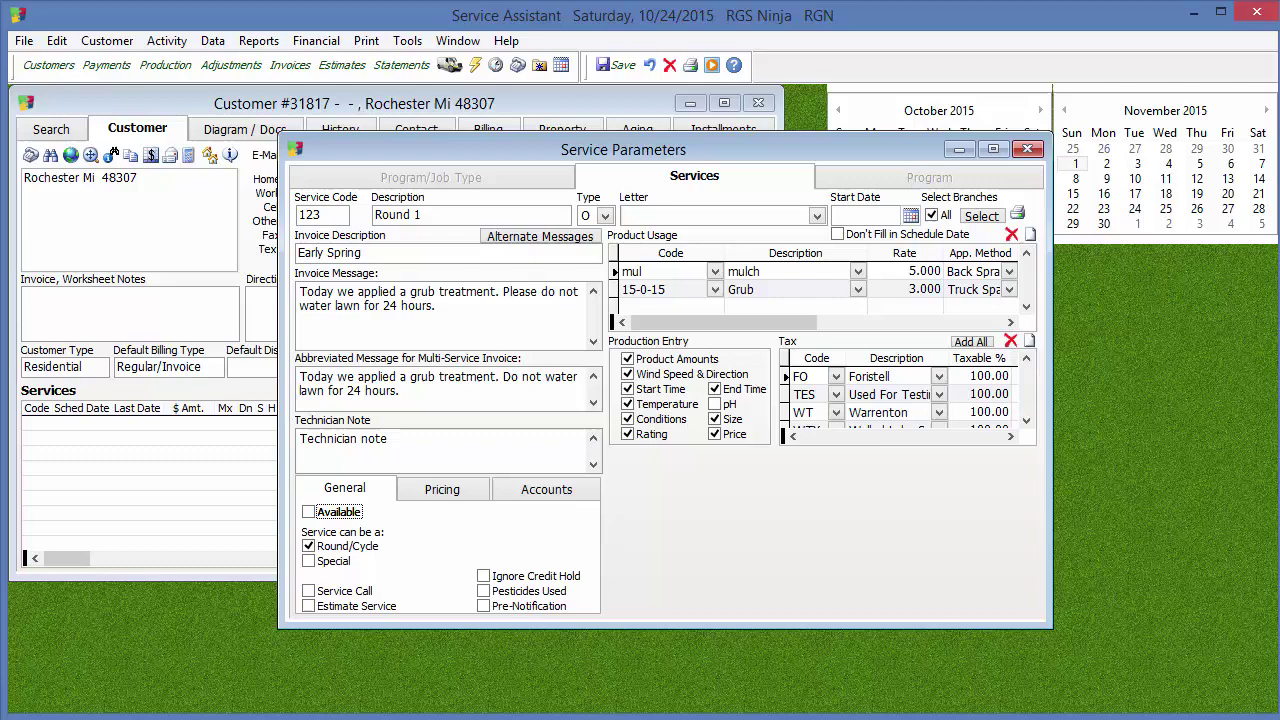
pyautogui.click(350, 515)
pyautogui.click(620, 66)
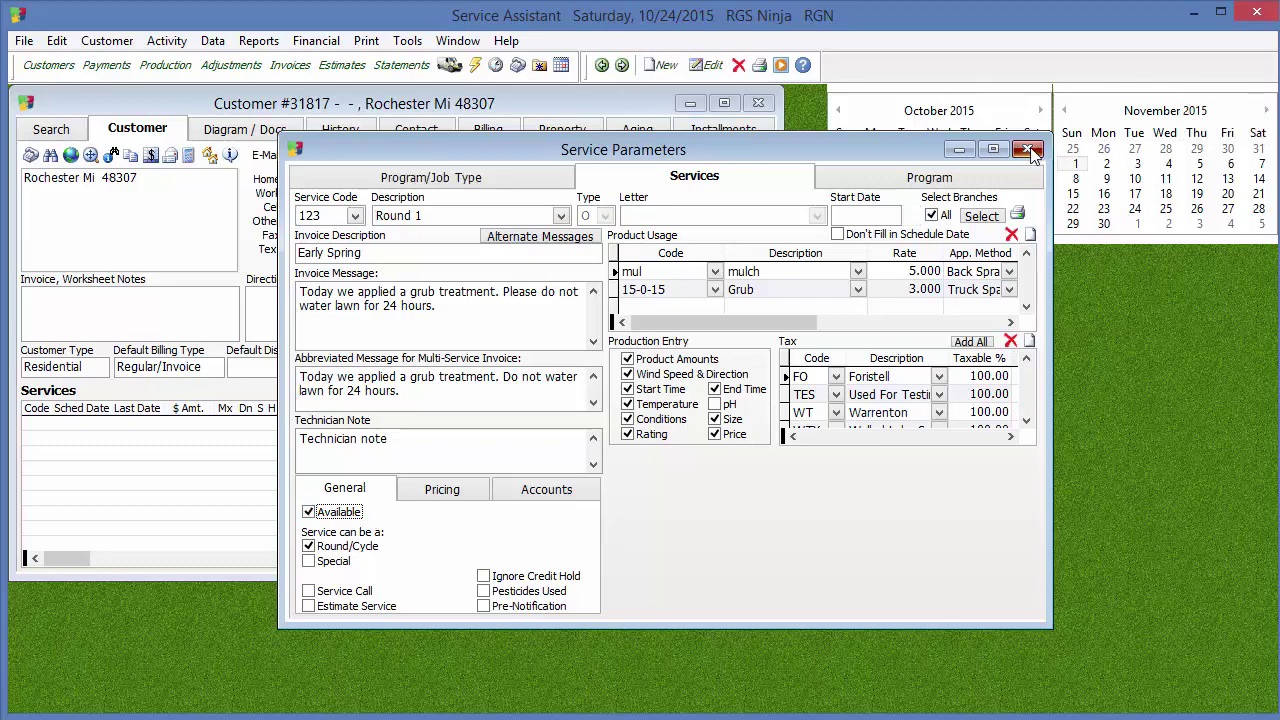